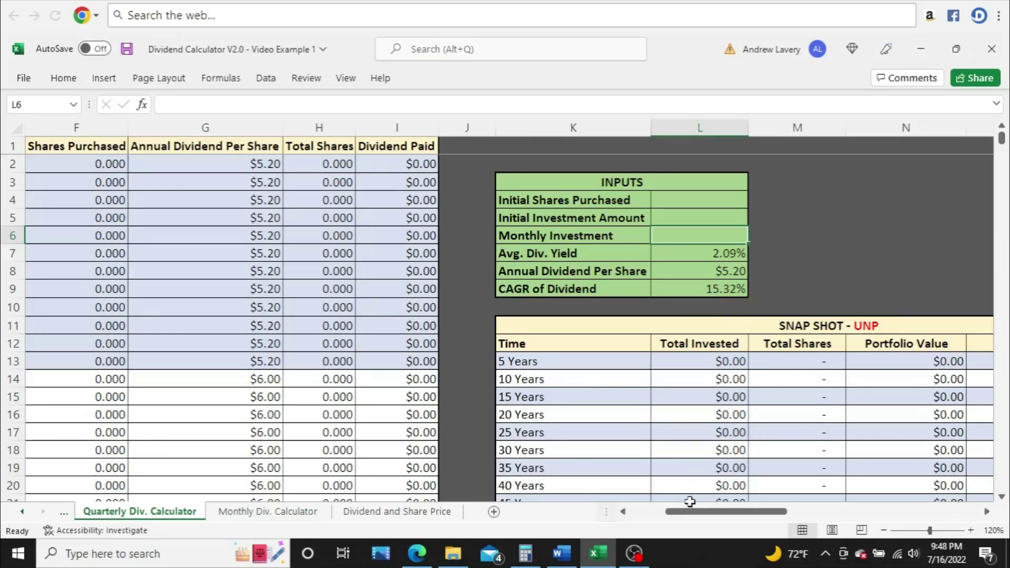
- Review the Avg. Div. Yield, Annual Dividend Per Share and 15.32% CAGR inputs, then select Monthly Investment
{"action": "left_click_drag", "start_coordinate": [689, 511], "coordinate": [643, 517]}
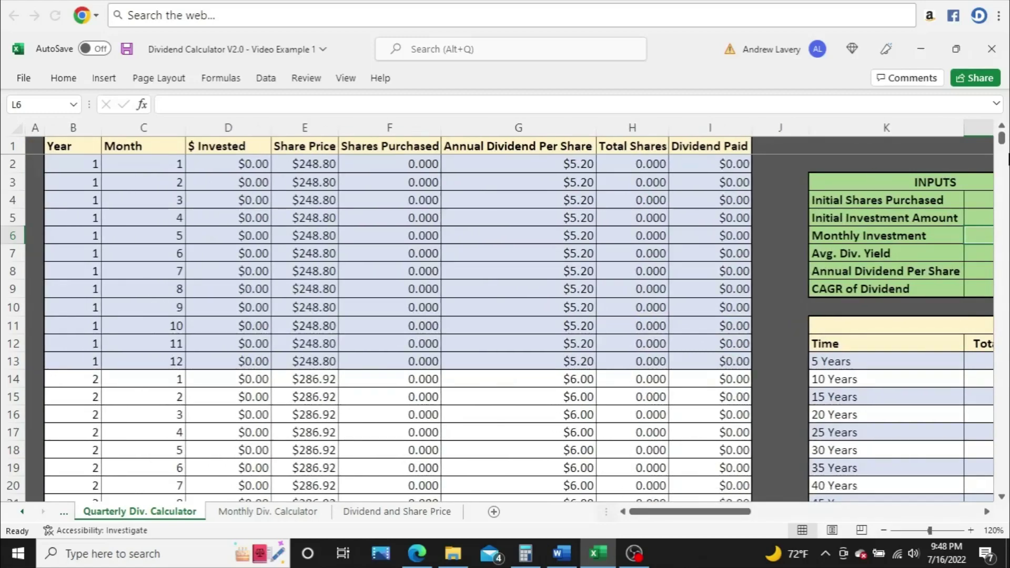
{"action": "mouse_move", "coordinate": [1003, 147]}
{"action": "left_mouse_down"}
{"action": "mouse_move", "coordinate": [1003, 184]}
{"action": "mouse_move", "coordinate": [999, 137]}
{"action": "left_mouse_up"}
{"action": "left_click_drag", "start_coordinate": [687, 517], "coordinate": [729, 518]}
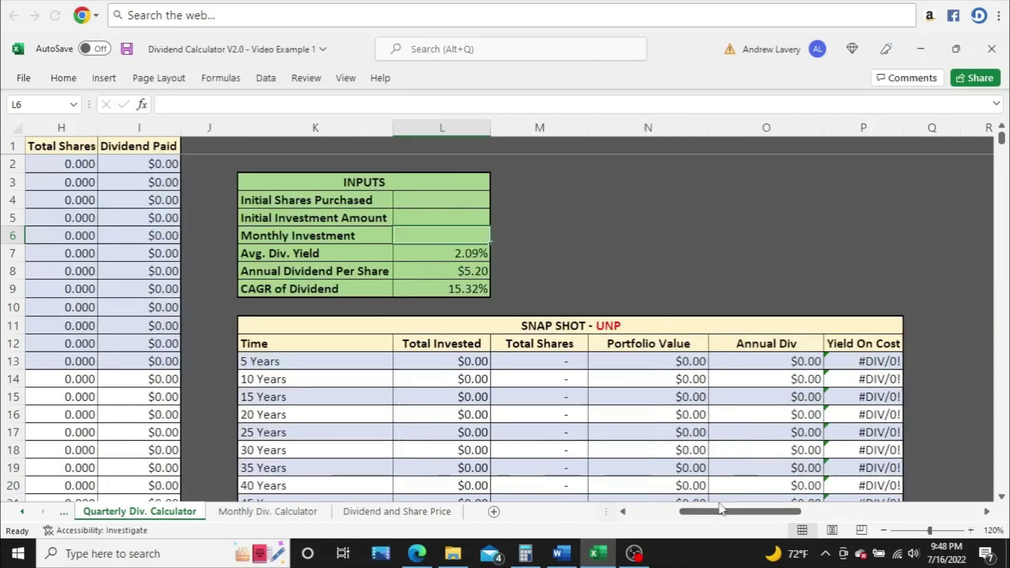
{"action": "left_click", "coordinate": [347, 253]}
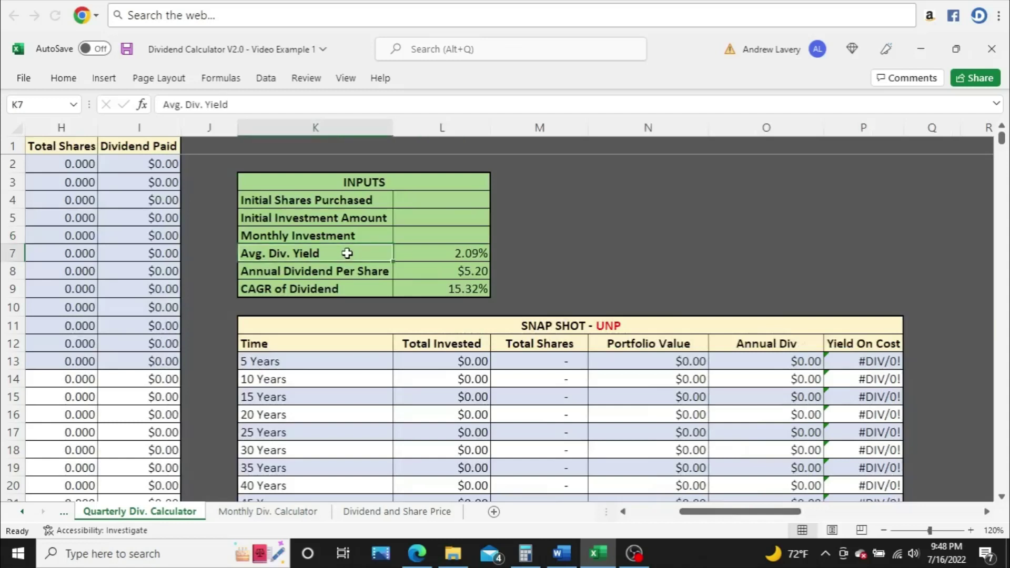
{"action": "left_click", "coordinate": [341, 271]}
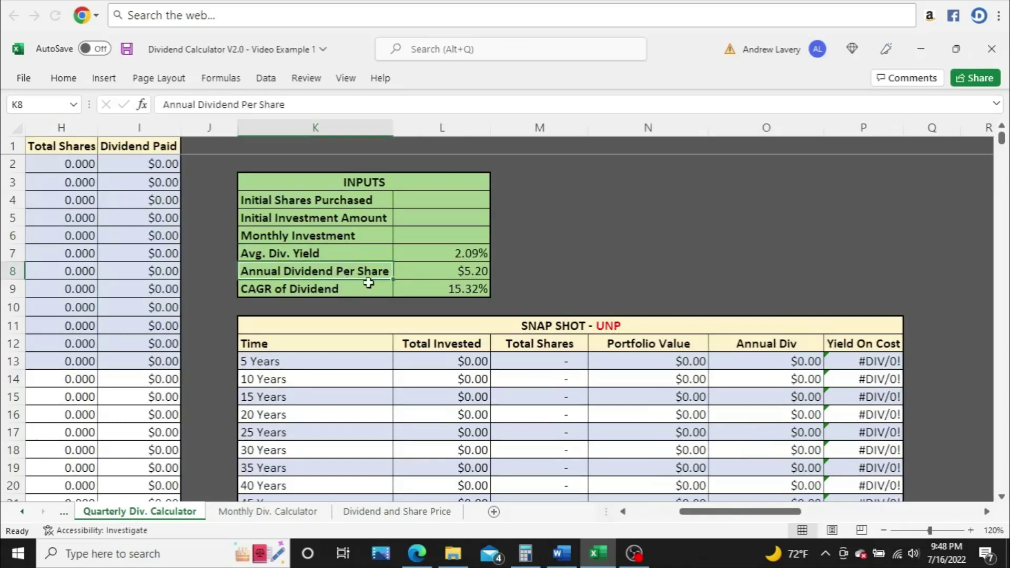
{"action": "left_click", "coordinate": [352, 290]}
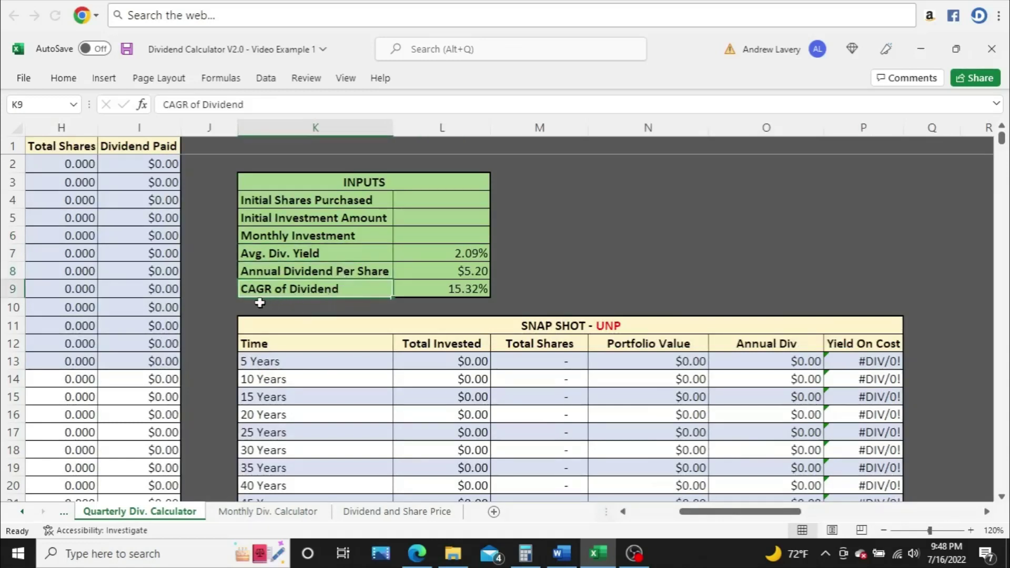
{"action": "left_click", "coordinate": [474, 289]}
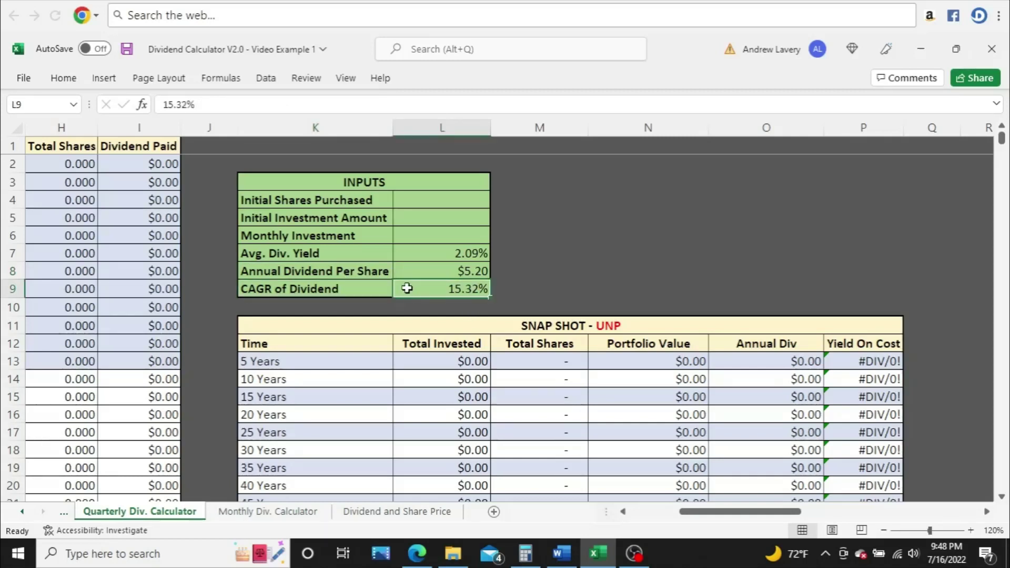
{"action": "left_click", "coordinate": [462, 237]}
- Enter 50 as the monthly investment and scroll down to the snapshot table
{"action": "type", "text": "50"}
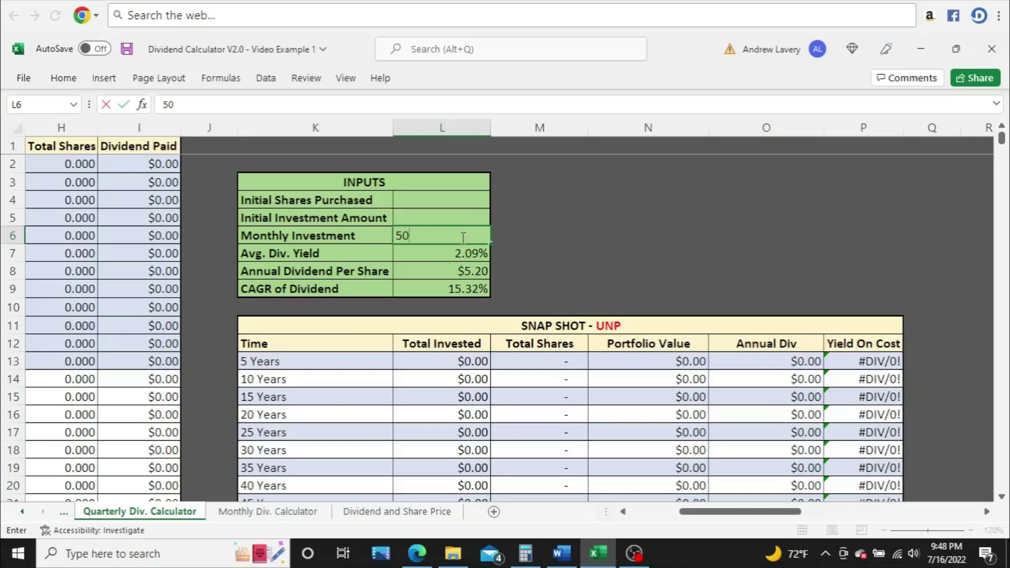
{"action": "key", "text": "Return"}
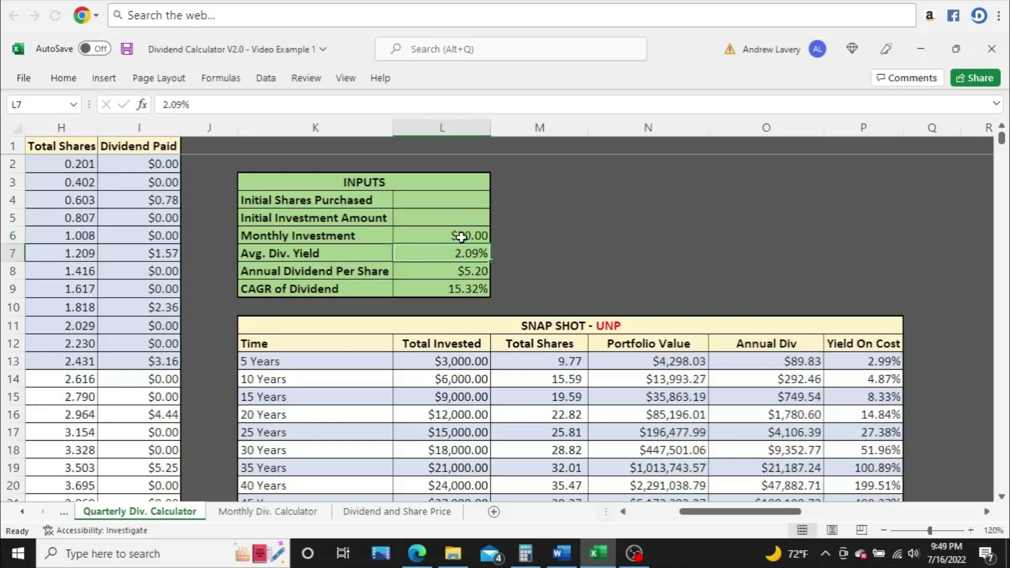
{"action": "left_click", "coordinate": [1001, 497]}
{"action": "left_click", "coordinate": [1002, 497]}
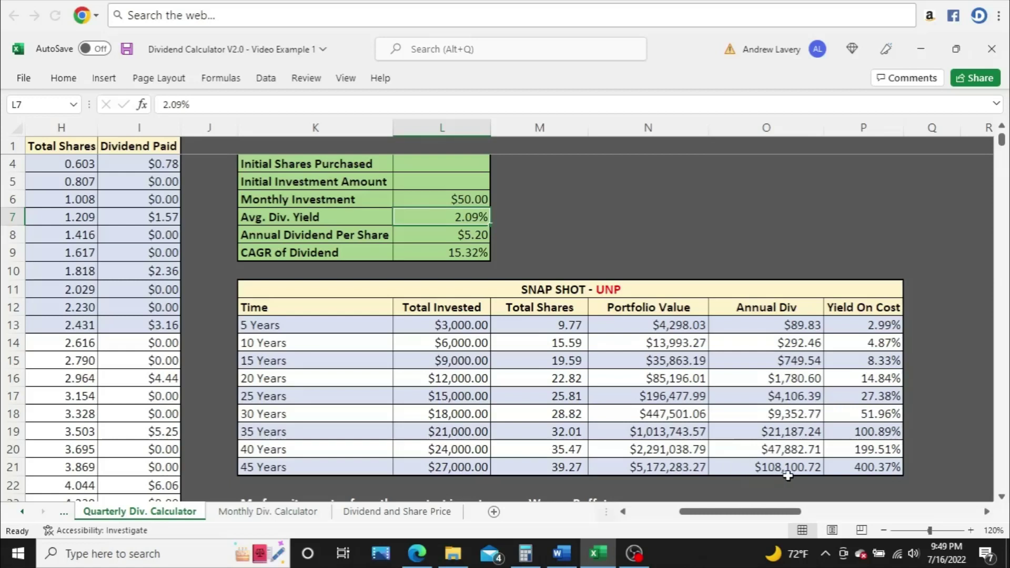
- Inspect the 45-year Yield On Cost, Annual Div and Total Invested formulas
{"action": "left_click", "coordinate": [851, 468]}
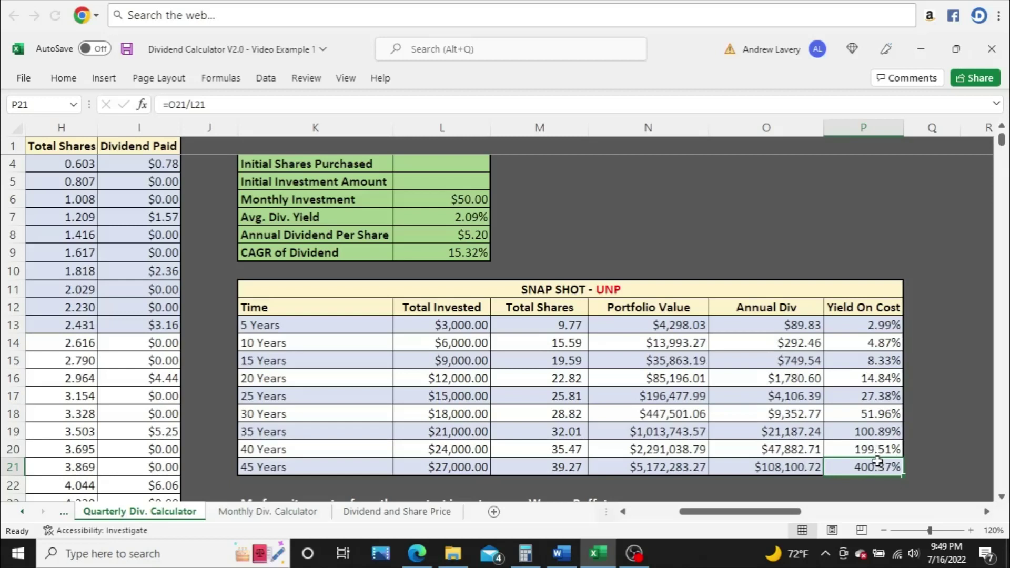
{"action": "left_click", "coordinate": [733, 467]}
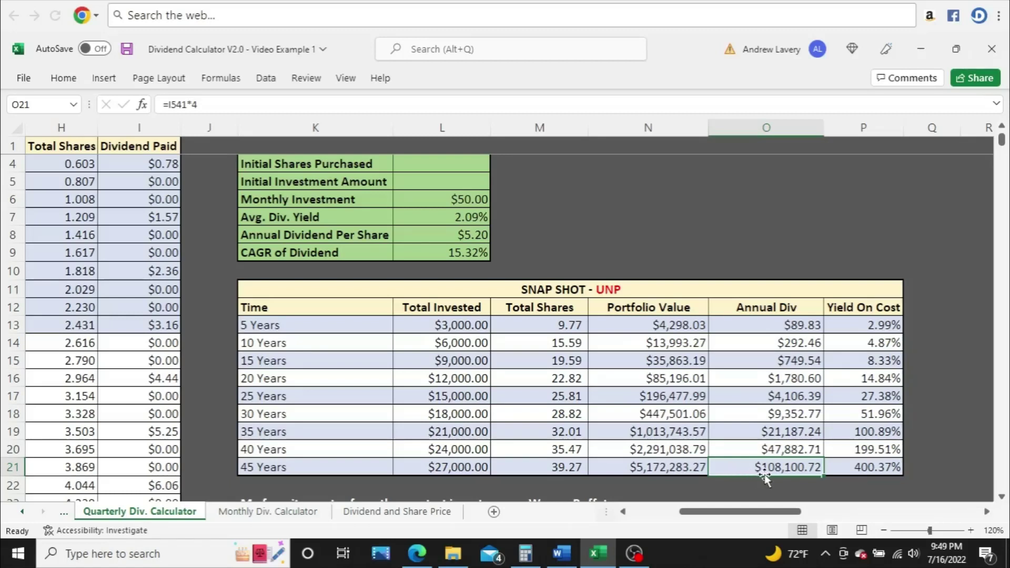
{"action": "left_click", "coordinate": [437, 467]}
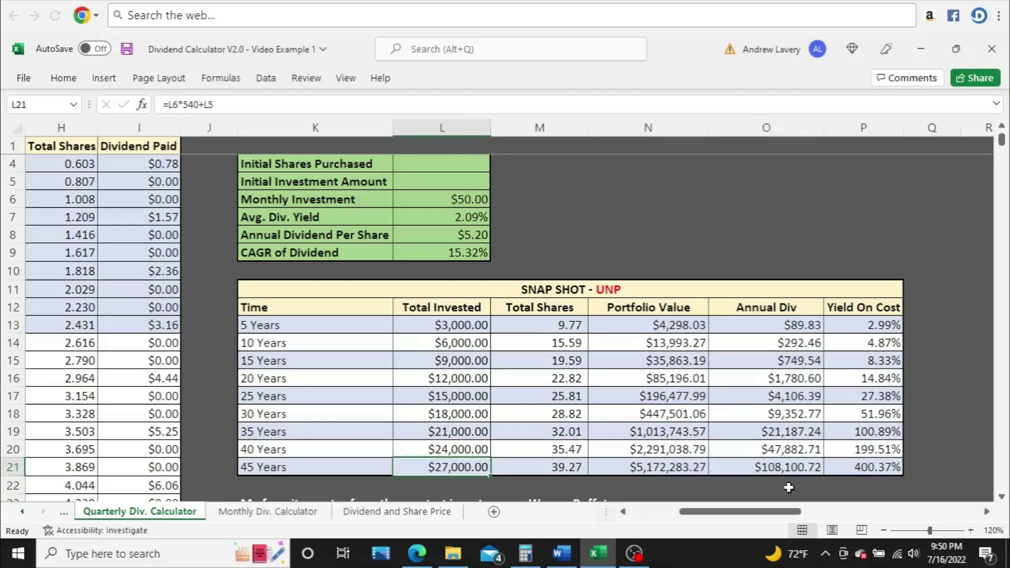
{"action": "left_click", "coordinate": [860, 468]}
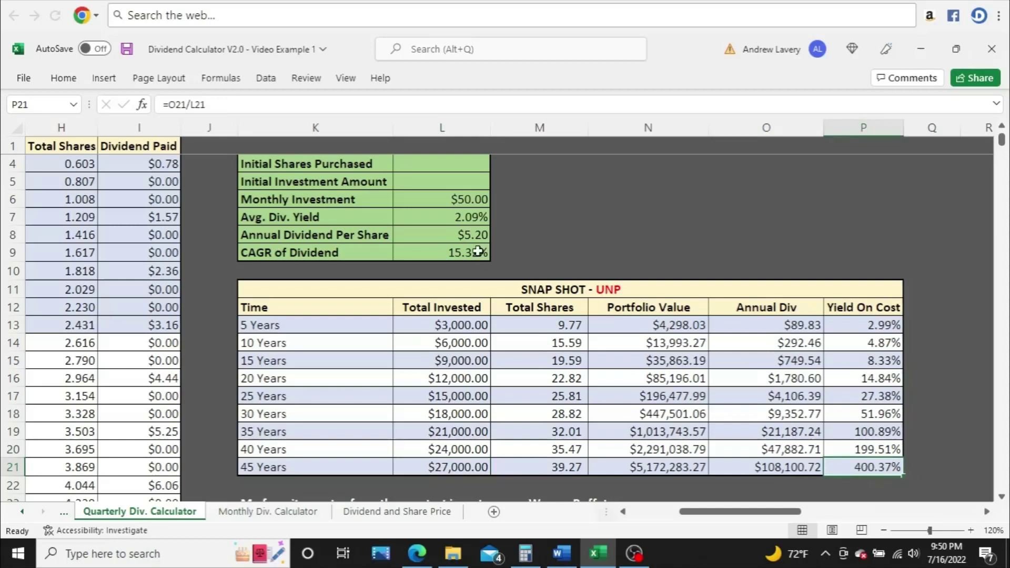
- Change the monthly investment to 150
{"action": "left_click", "coordinate": [434, 200]}
{"action": "type", "text": "150"}
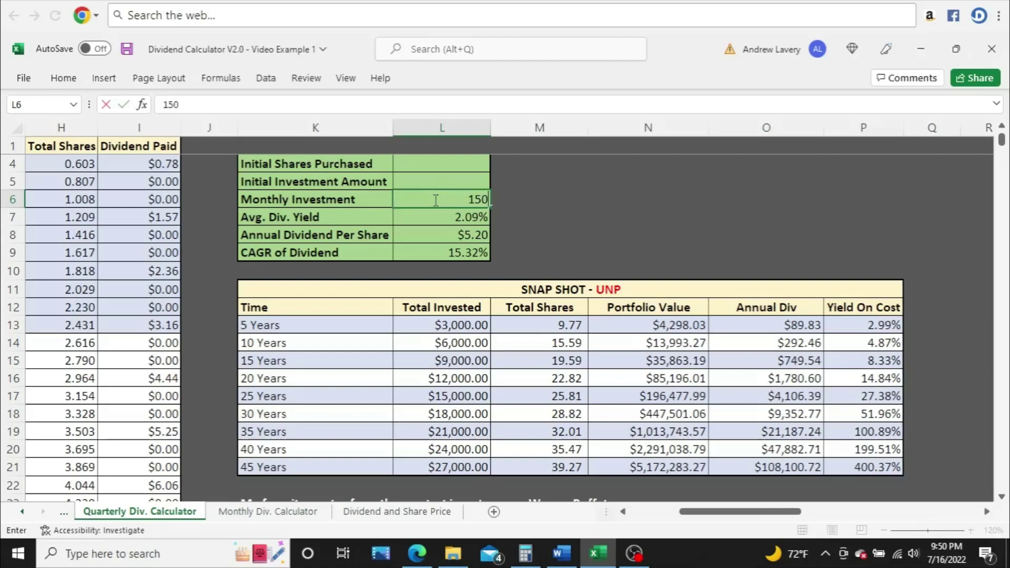
{"action": "key", "text": "Return"}
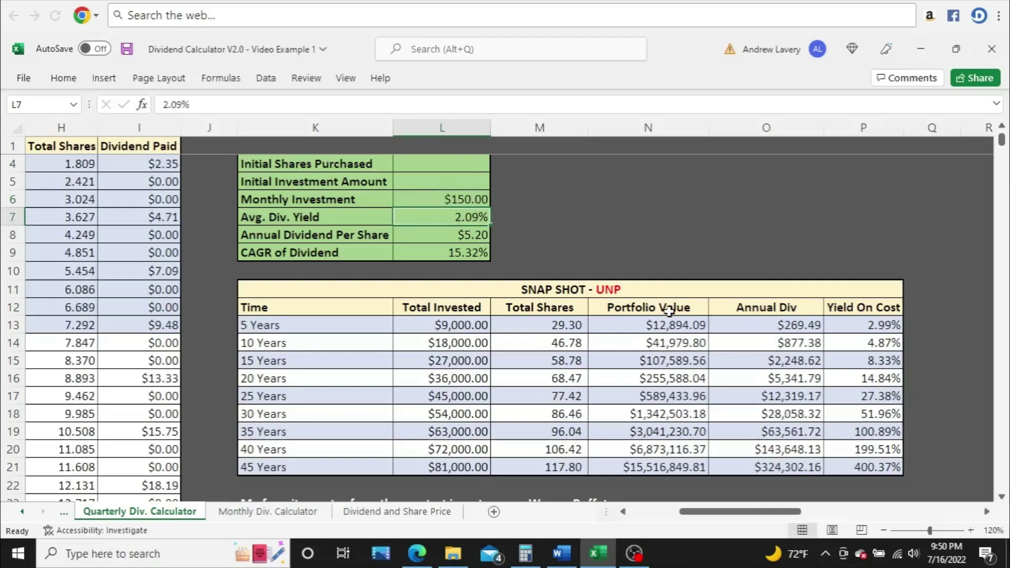
- Inspect the 30- and 45-year Portfolio Value and Annual Div formulas and 45-year Total Shares
{"action": "left_click", "coordinate": [619, 414]}
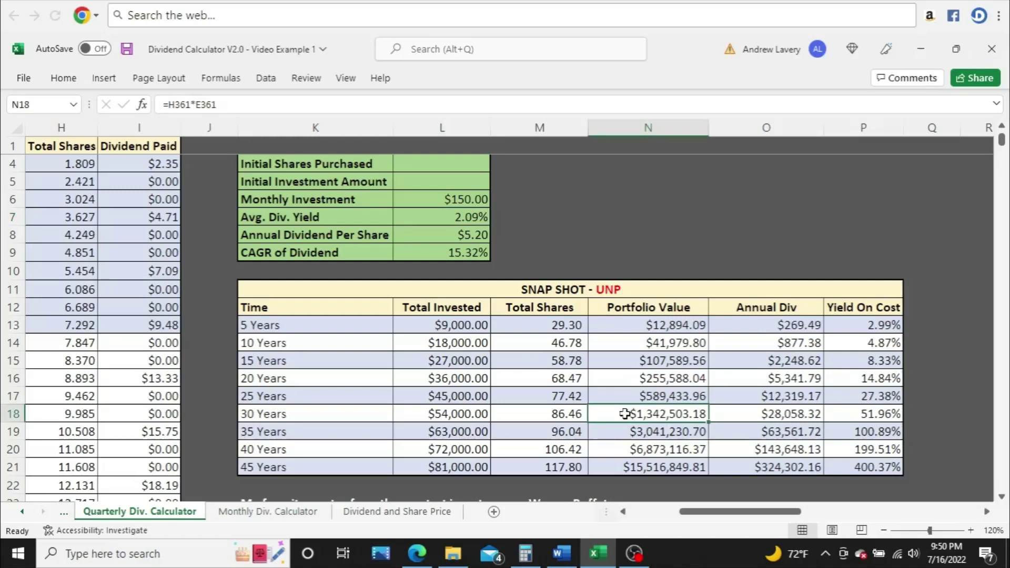
{"action": "left_click", "coordinate": [756, 413]}
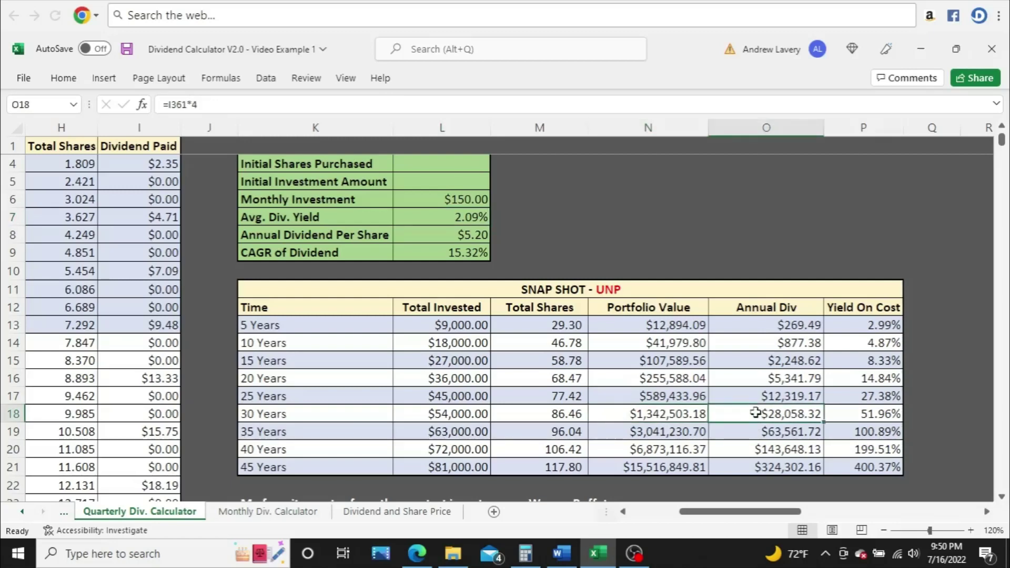
{"action": "left_click", "coordinate": [734, 465]}
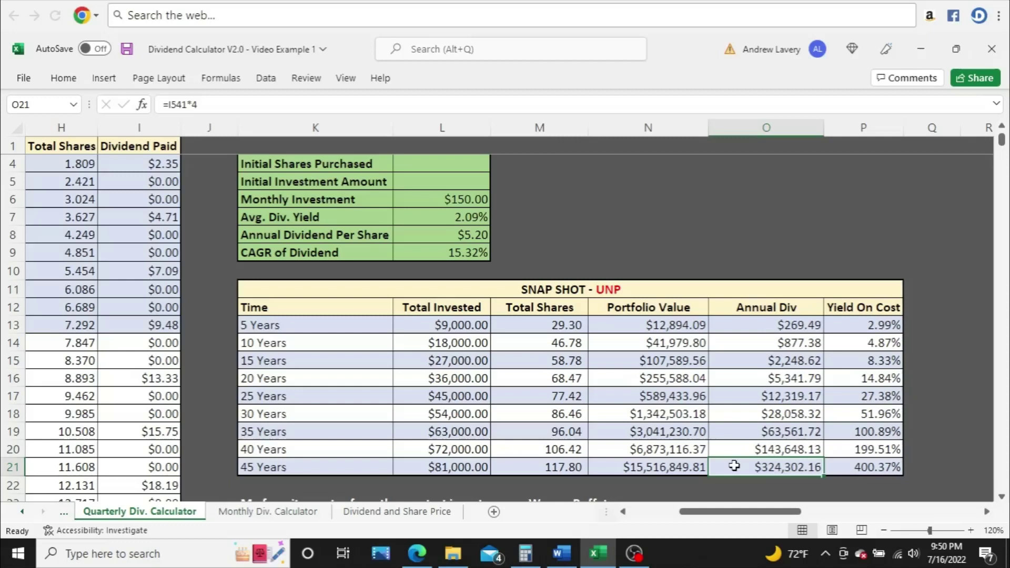
{"action": "left_click", "coordinate": [615, 469]}
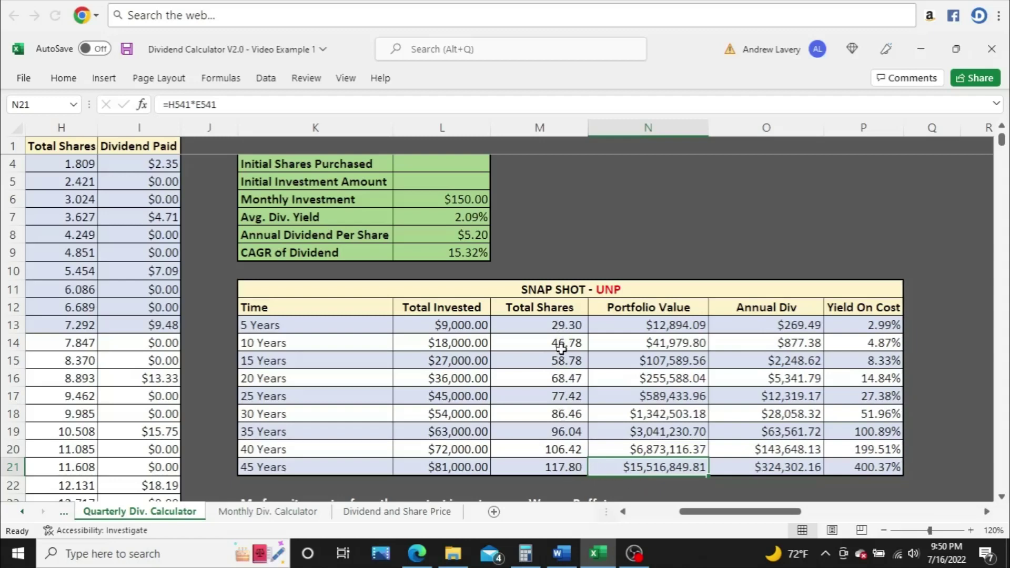
{"action": "left_click", "coordinate": [523, 466]}
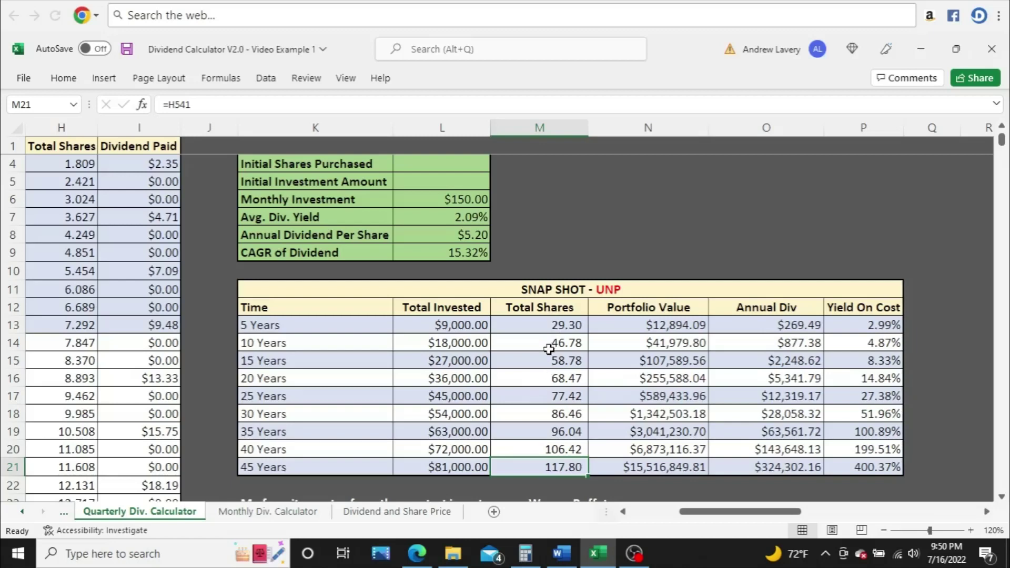
- Highlight the Monthly Investment and the 20- to 45-year Portfolio Values
{"action": "left_click", "coordinate": [405, 201]}
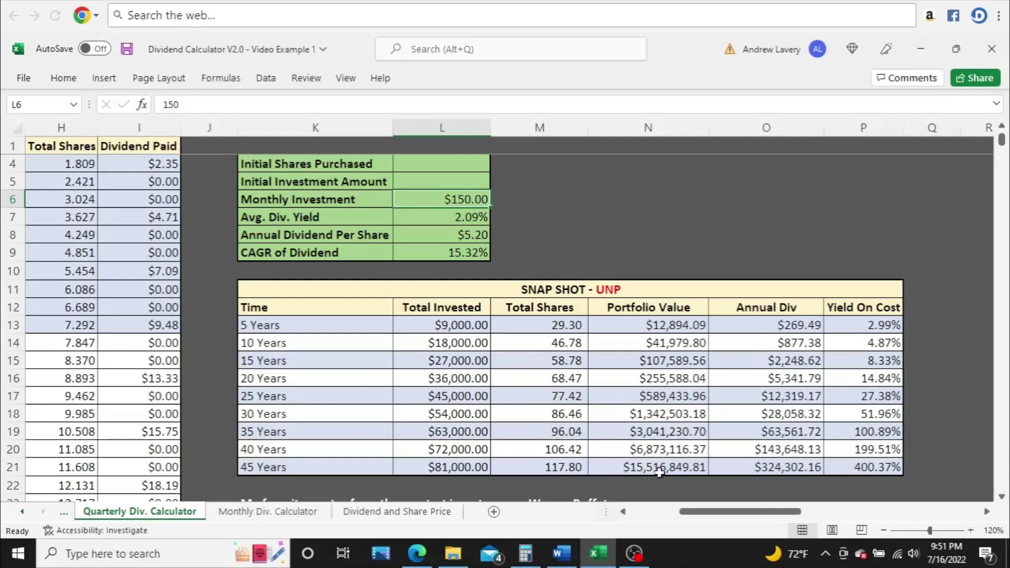
{"action": "left_click", "coordinate": [631, 466]}
{"action": "left_click_drag", "start_coordinate": [630, 466], "coordinate": [636, 379]}
{"action": "left_click", "coordinate": [638, 407]}
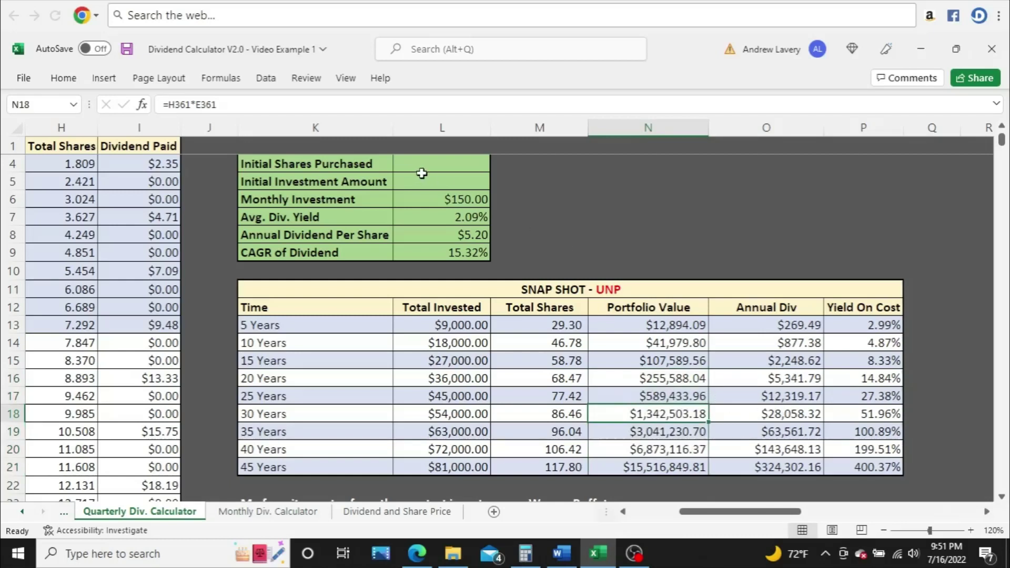
{"action": "left_click", "coordinate": [417, 200]}
{"action": "type", "text": "350"}
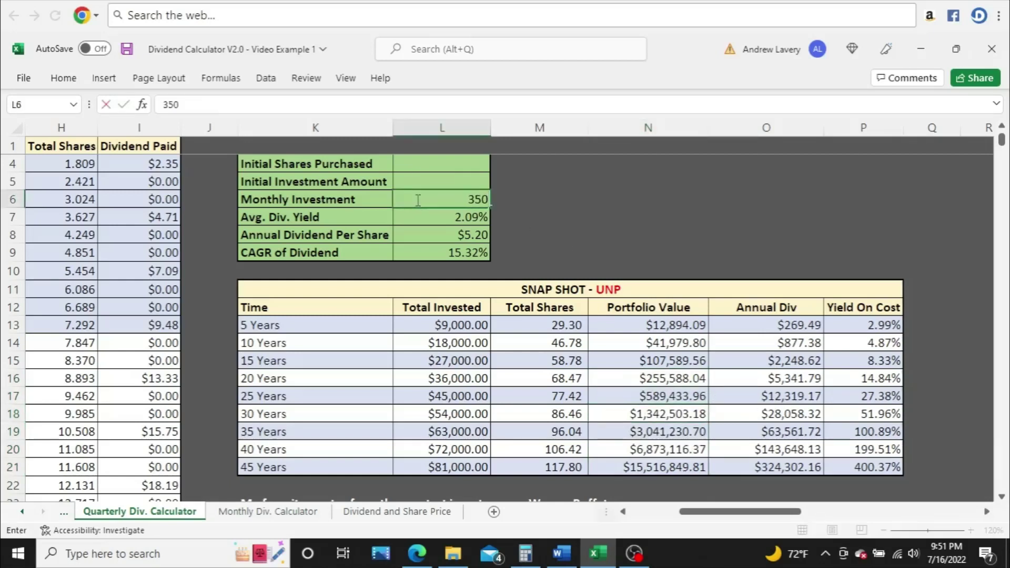
{"action": "key", "text": "Return"}
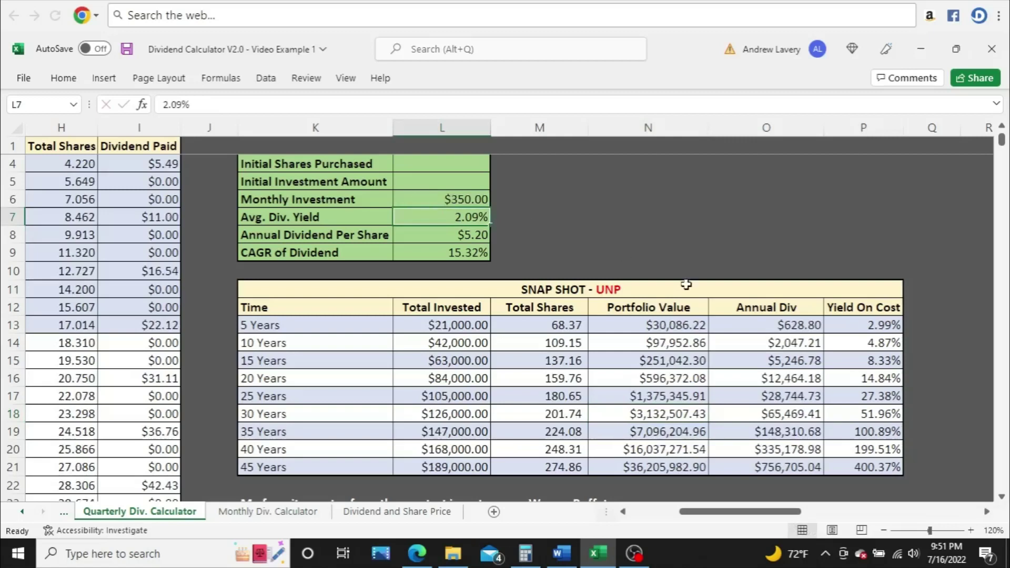
{"action": "left_click", "coordinate": [742, 467]}
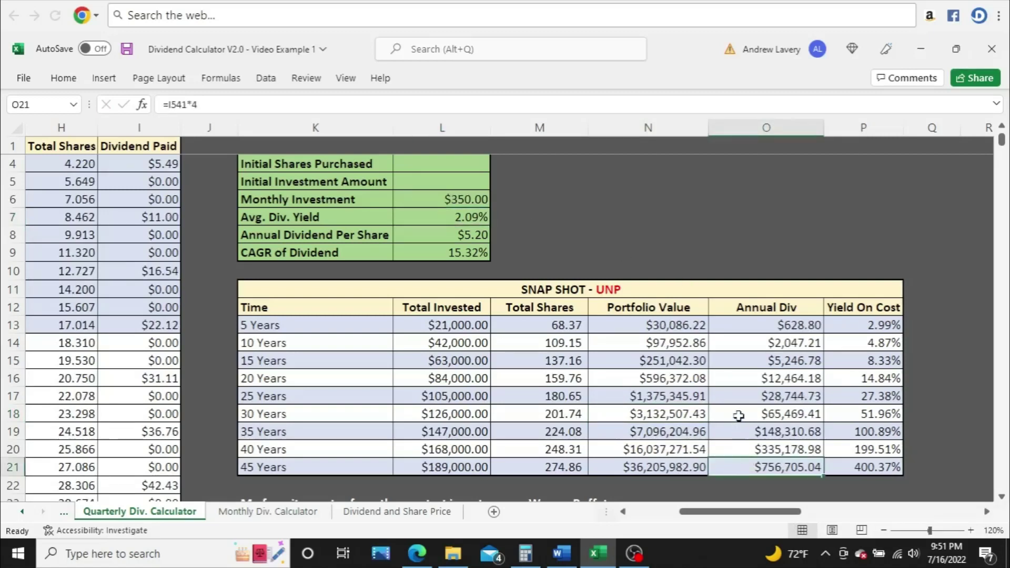
{"action": "left_click", "coordinate": [736, 396]}
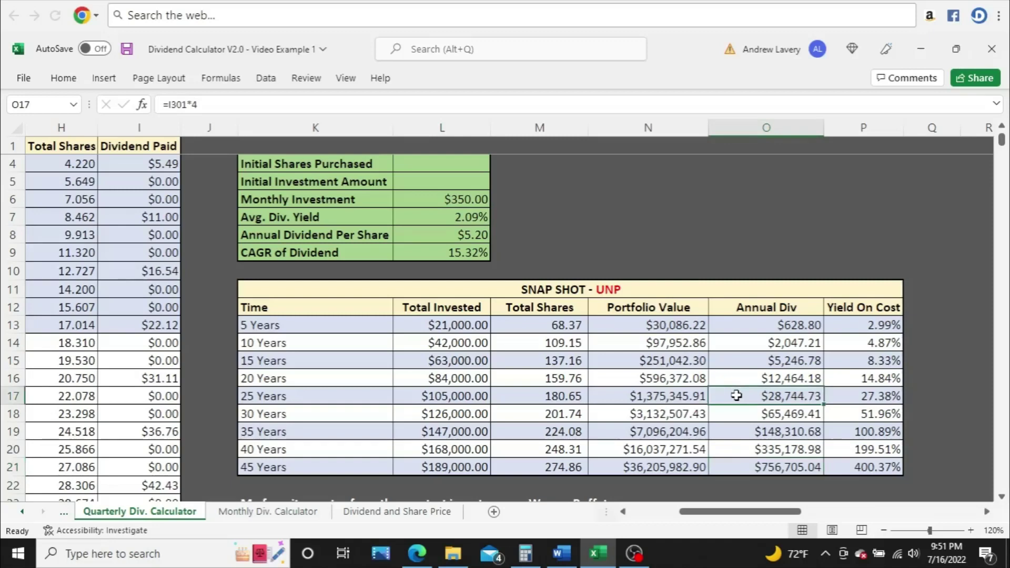
{"action": "left_click", "coordinate": [726, 326]}
{"action": "left_click", "coordinate": [731, 343]}
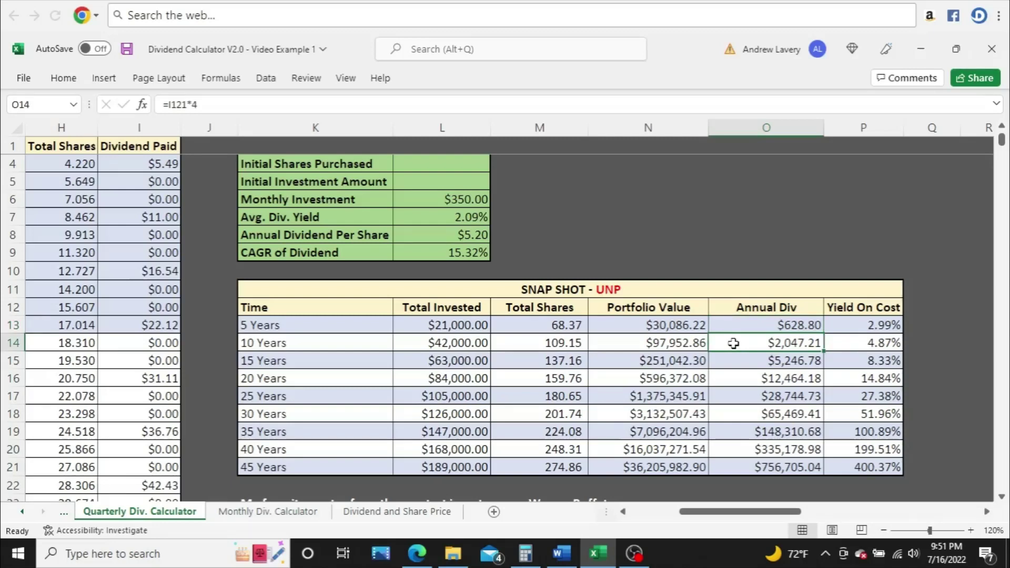
{"action": "left_click", "coordinate": [718, 449]}
{"action": "left_click", "coordinate": [719, 467]}
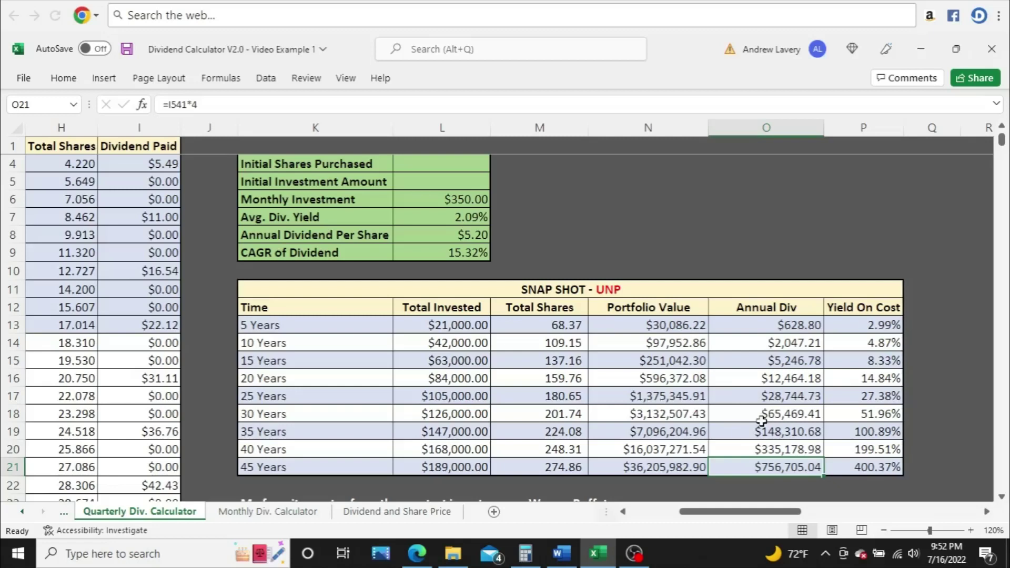
{"action": "left_click", "coordinate": [741, 324]}
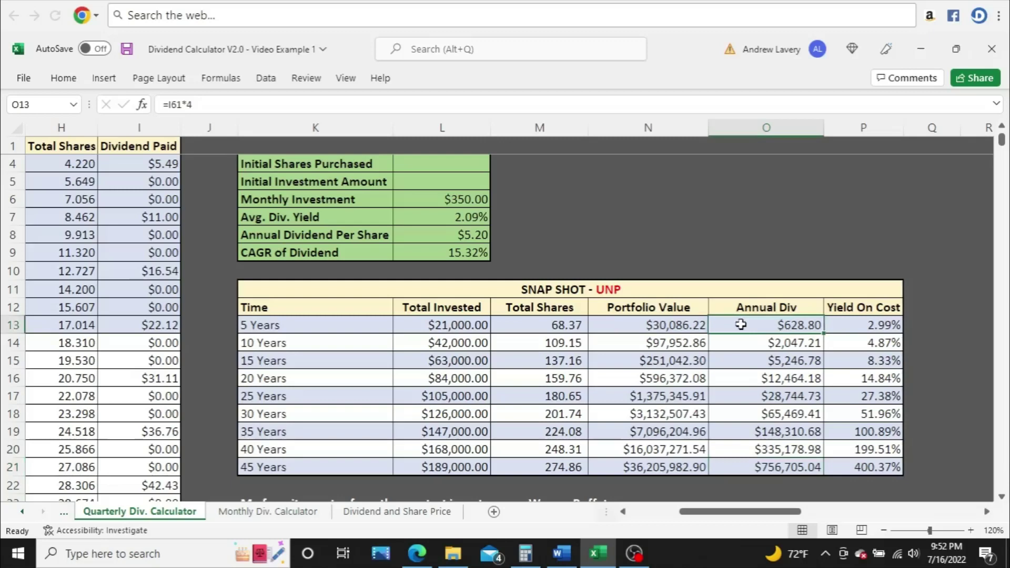
{"action": "left_click", "coordinate": [731, 447]}
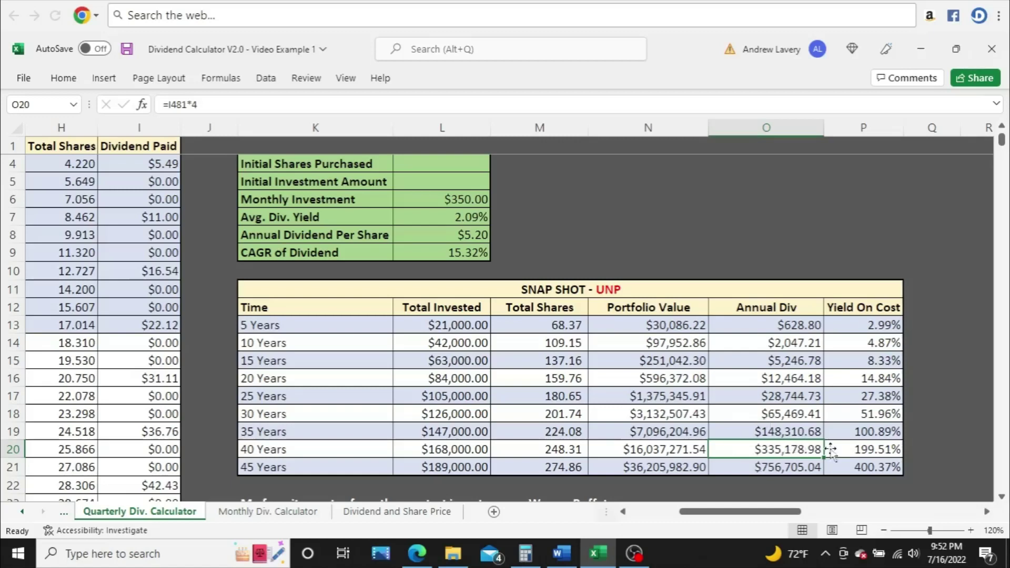
- Enter monthly investments of 500, then 750, then 1000 in turn
{"action": "left_click", "coordinate": [429, 198]}
{"action": "type", "text": "500"}
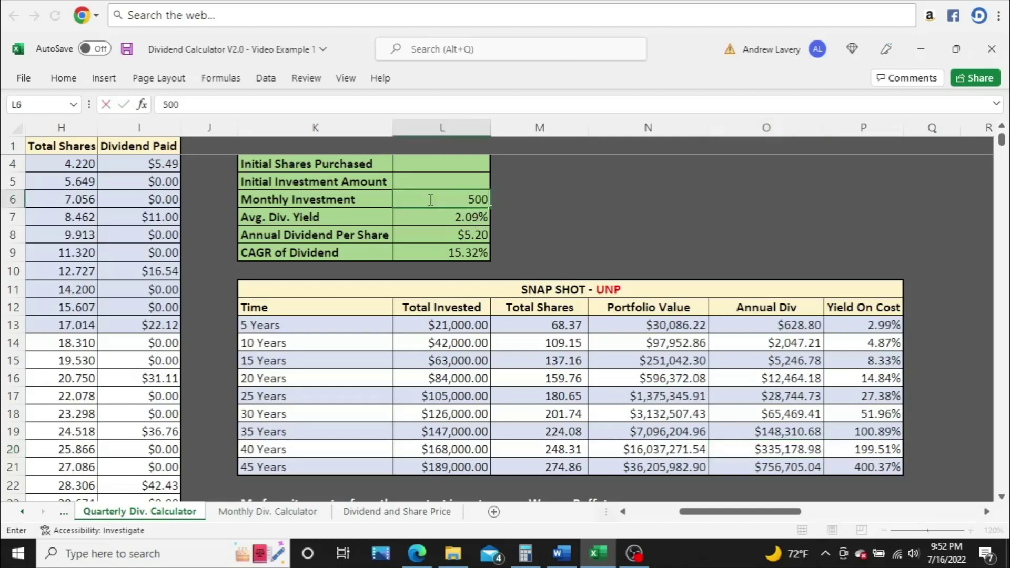
{"action": "key", "text": "Return"}
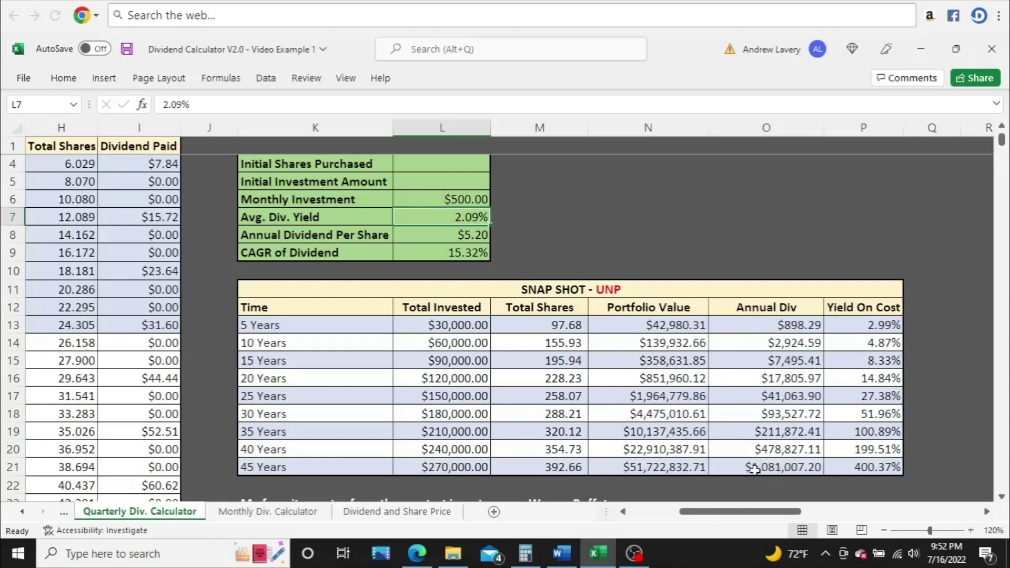
{"action": "left_click", "coordinate": [429, 201]}
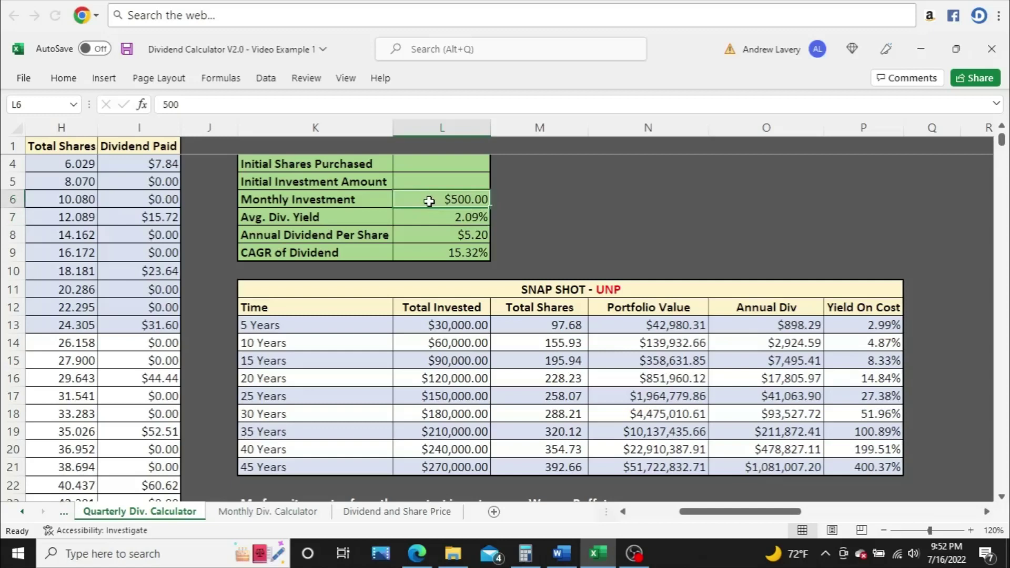
{"action": "type", "text": "750"}
{"action": "key", "text": "Return"}
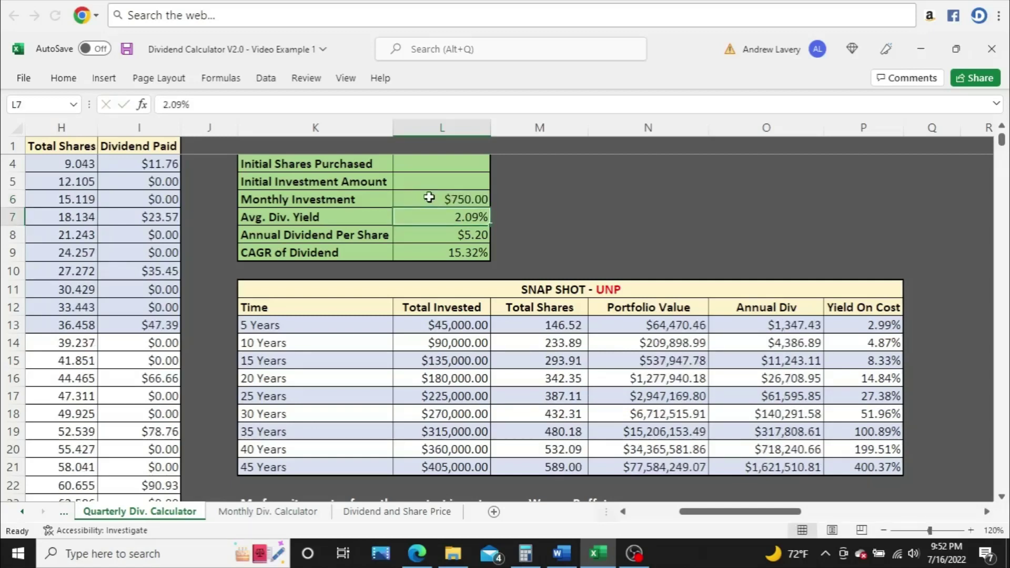
{"action": "left_click", "coordinate": [429, 198]}
{"action": "type", "text": "1000"}
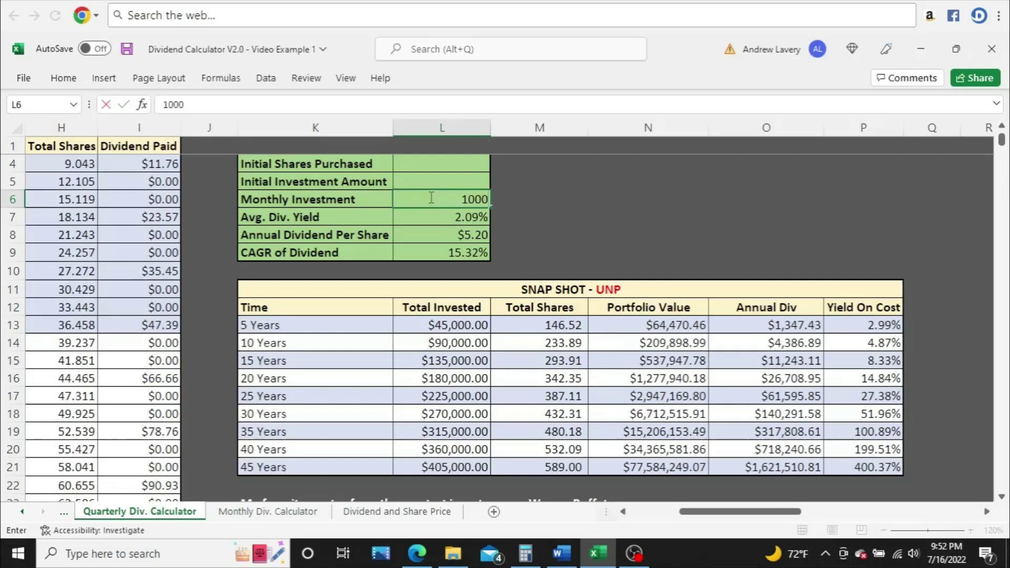
{"action": "key", "text": "Return"}
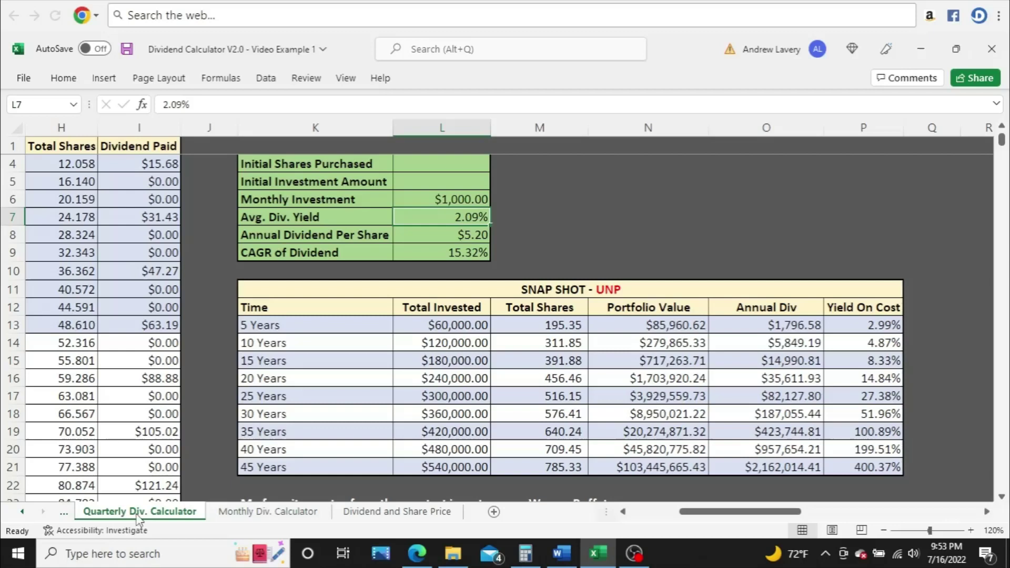
{"action": "left_click", "coordinate": [237, 513]}
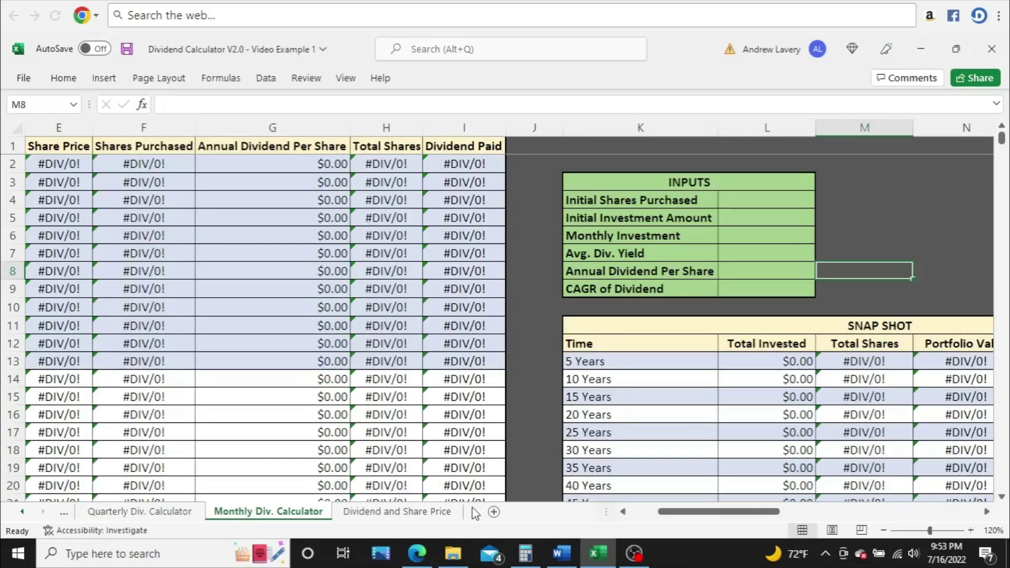
{"action": "left_click", "coordinate": [172, 516]}
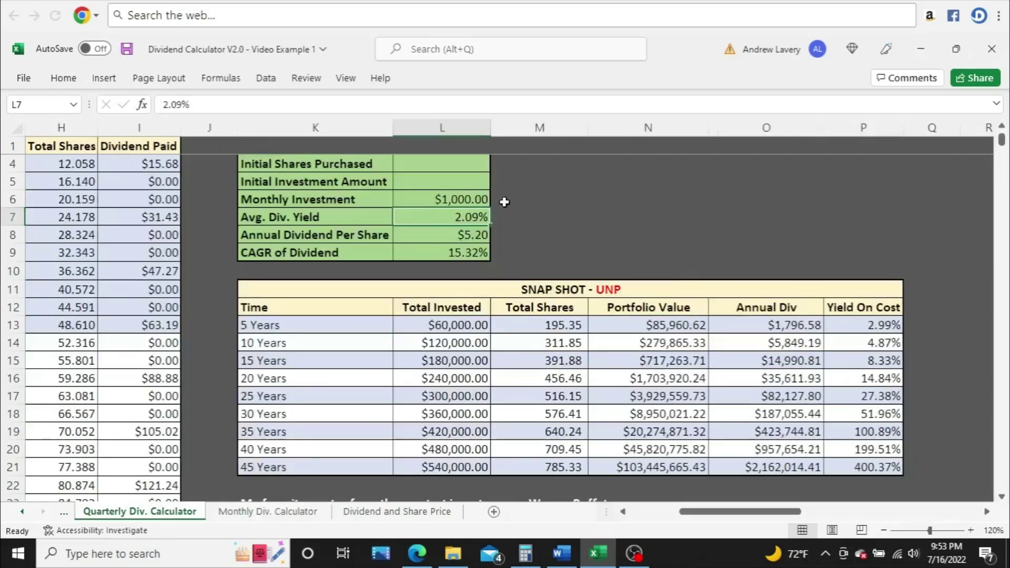
{"action": "left_click", "coordinate": [435, 200]}
- Enter 1500 as the monthly investment and check the 40-, 45- and 25-year annual dividends
{"action": "type", "text": "1500"}
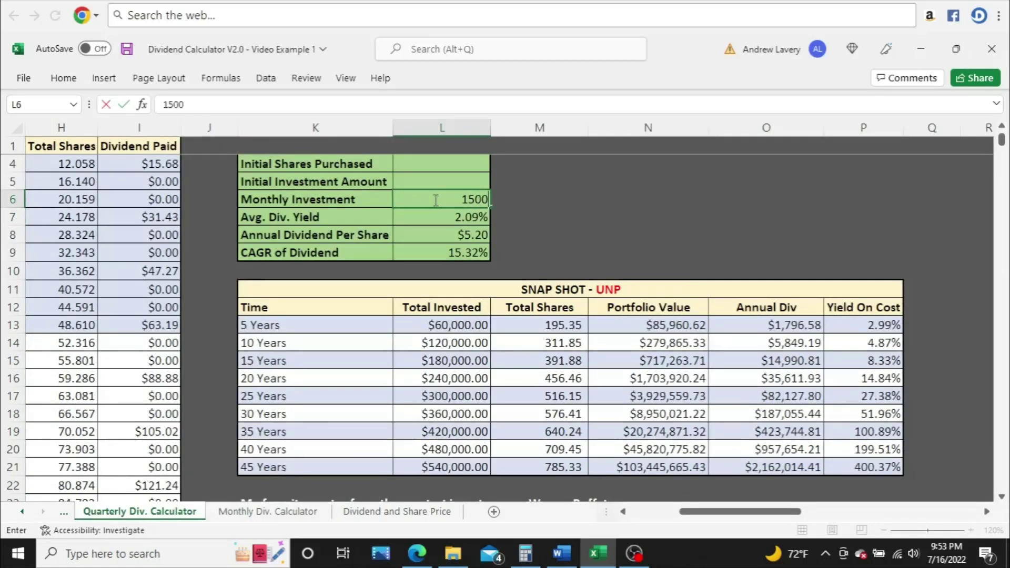
{"action": "key", "text": "Return"}
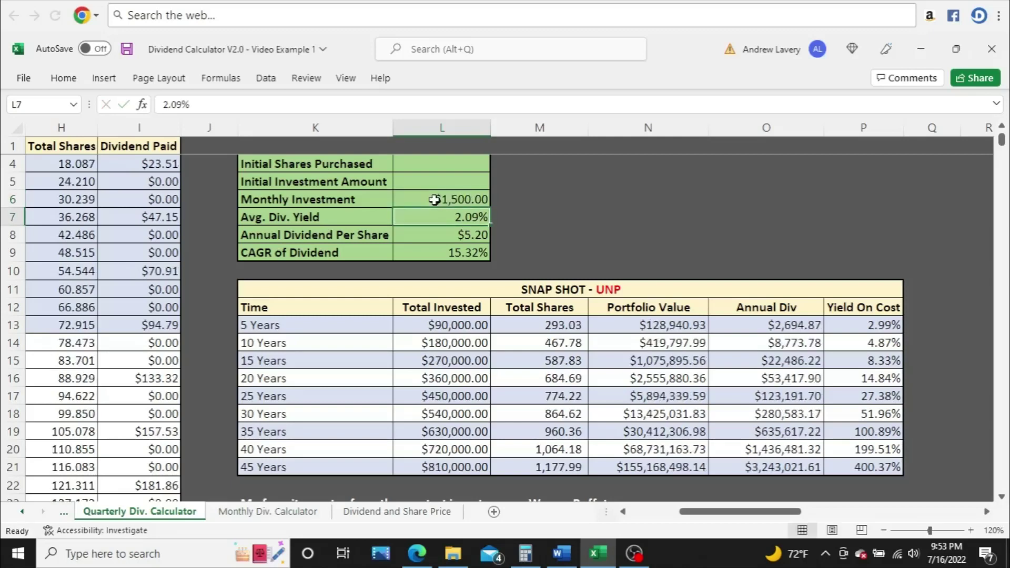
{"action": "left_click", "coordinate": [732, 448]}
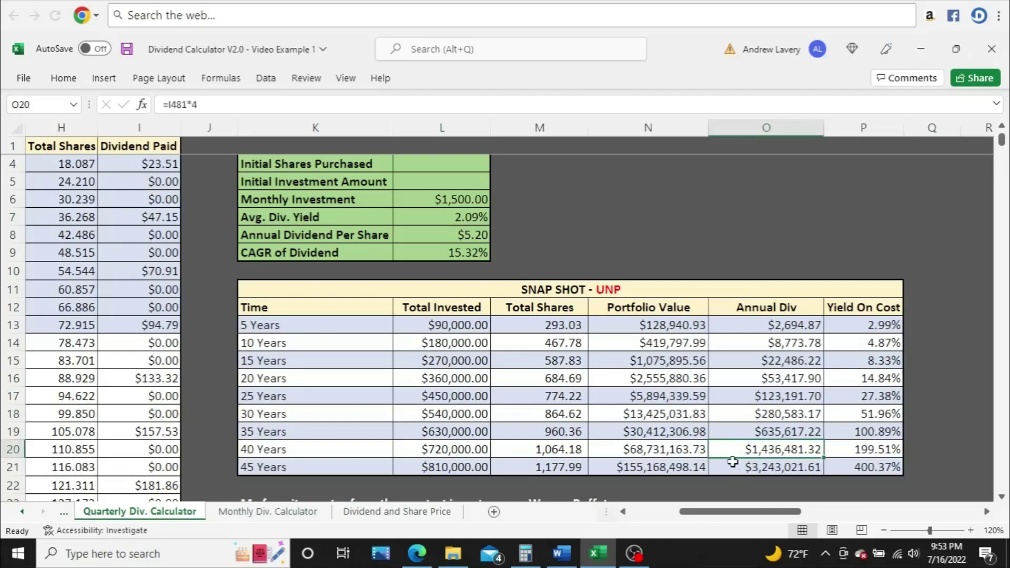
{"action": "left_click", "coordinate": [732, 470]}
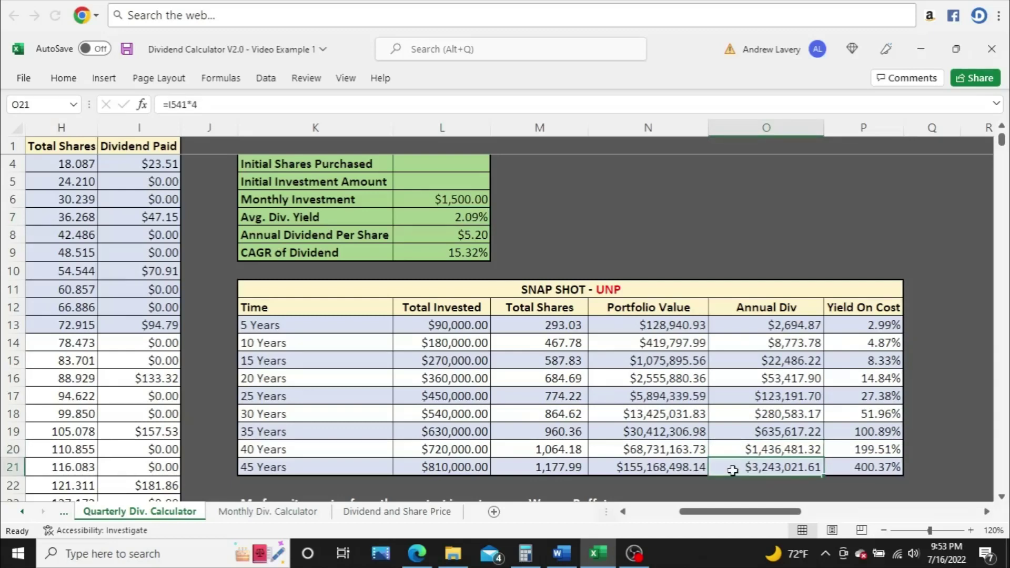
{"action": "left_click", "coordinate": [726, 389]}
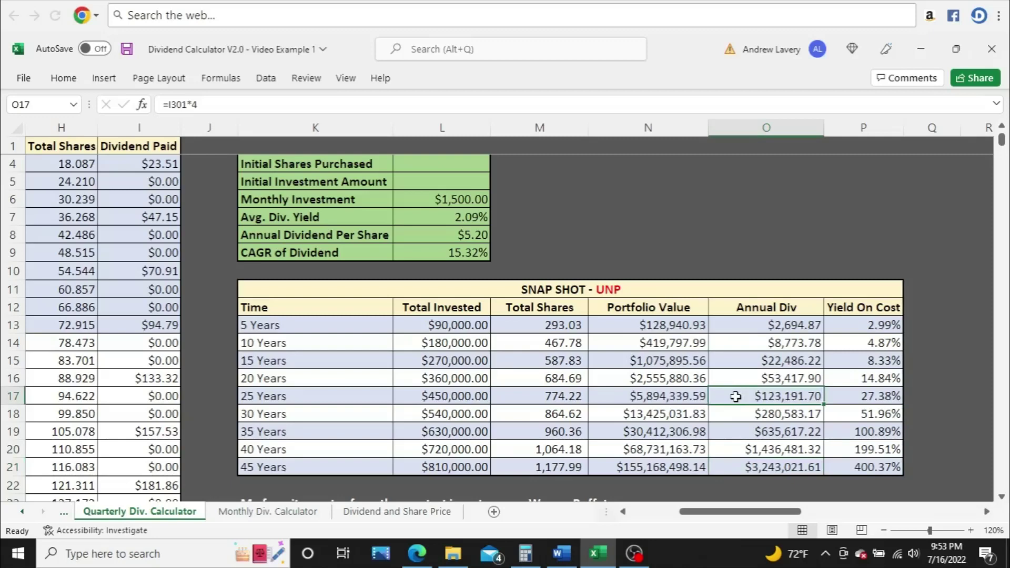
- Enter 2000 then 2500 as the monthly investment and check the 35- and 25-year annual dividends
{"action": "left_click", "coordinate": [416, 198]}
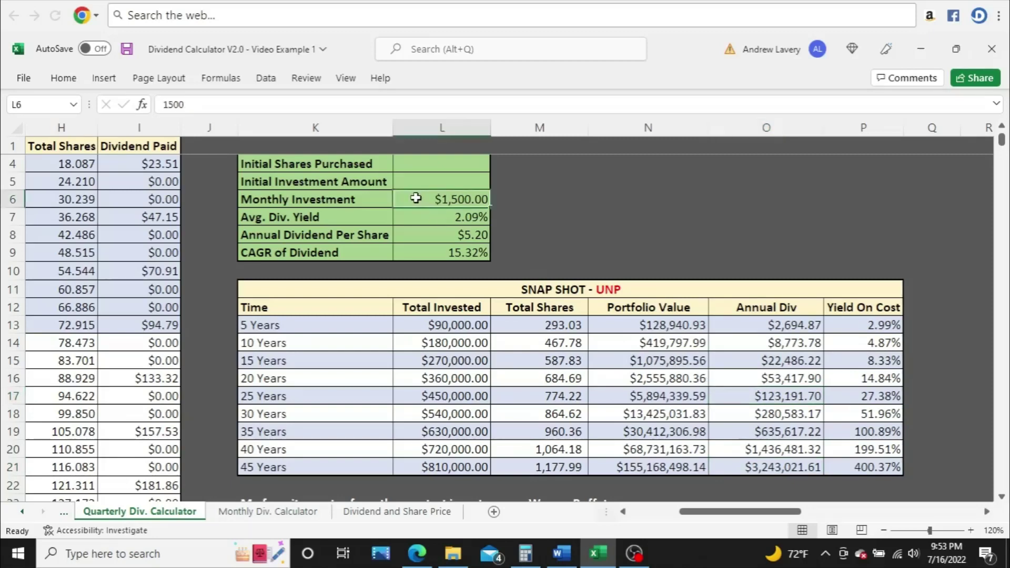
{"action": "type", "text": "2000"}
{"action": "key", "text": "Return"}
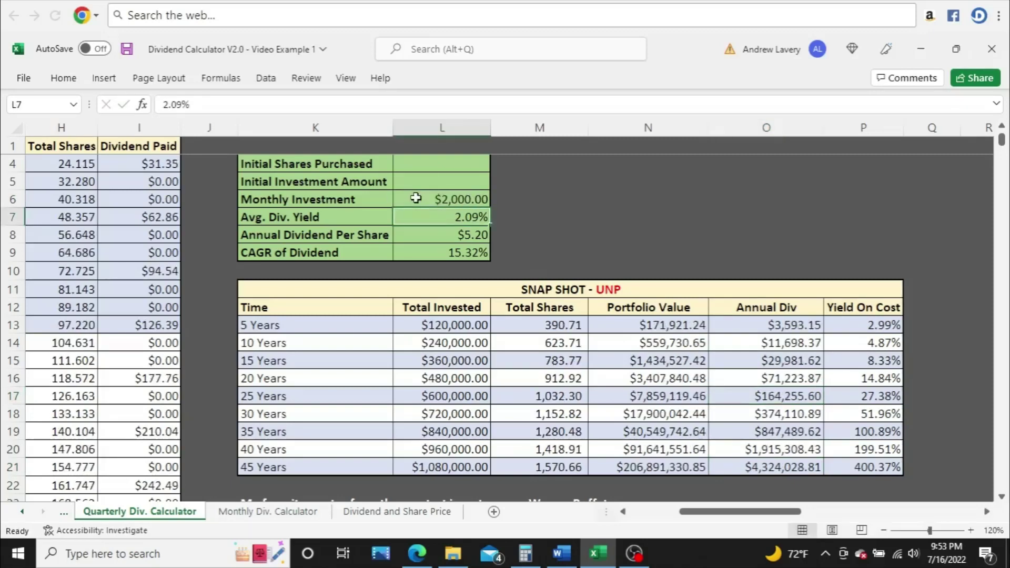
{"action": "left_click", "coordinate": [415, 198]}
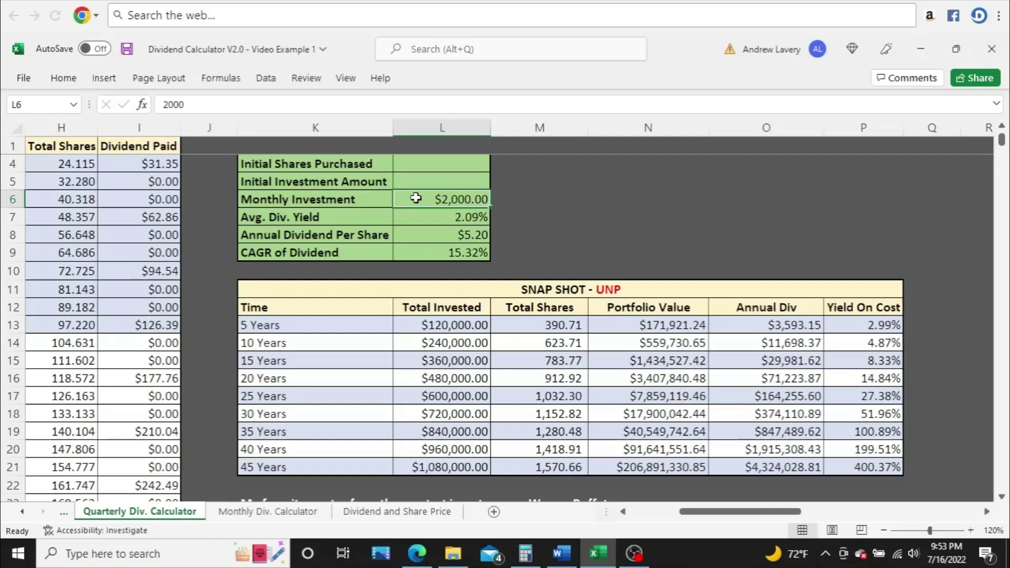
{"action": "type", "text": "2500"}
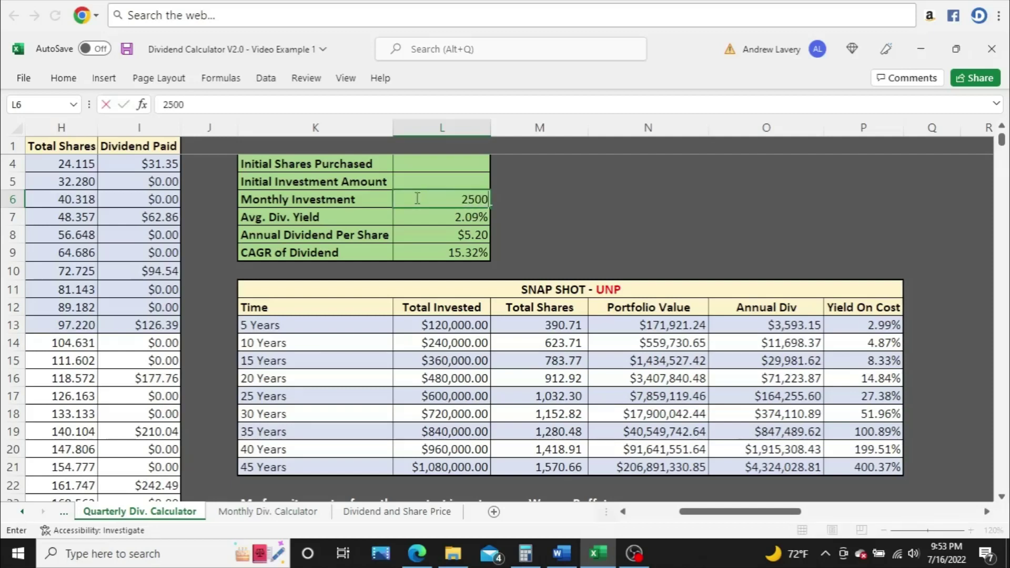
{"action": "key", "text": "Return"}
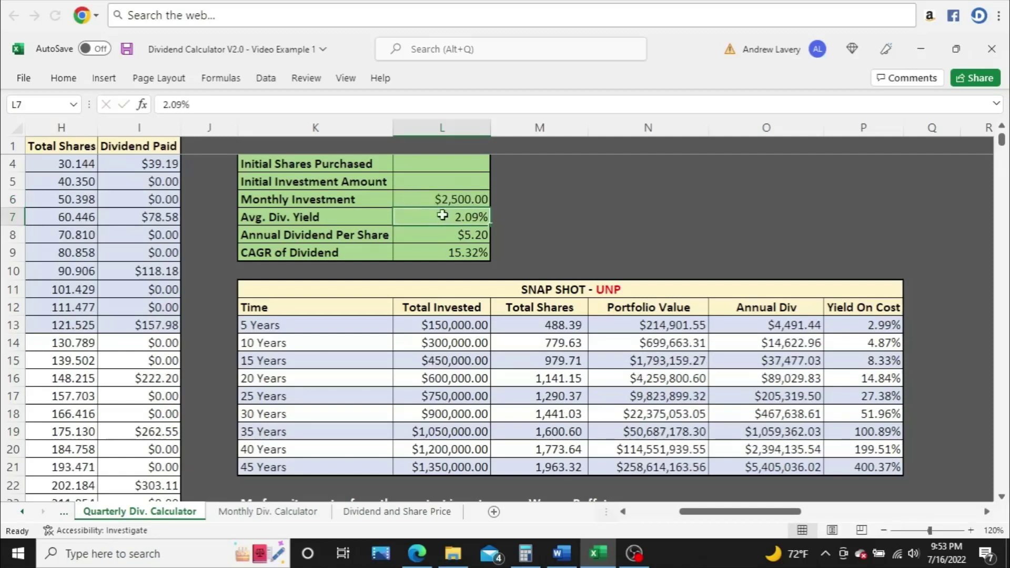
{"action": "left_click", "coordinate": [740, 431]}
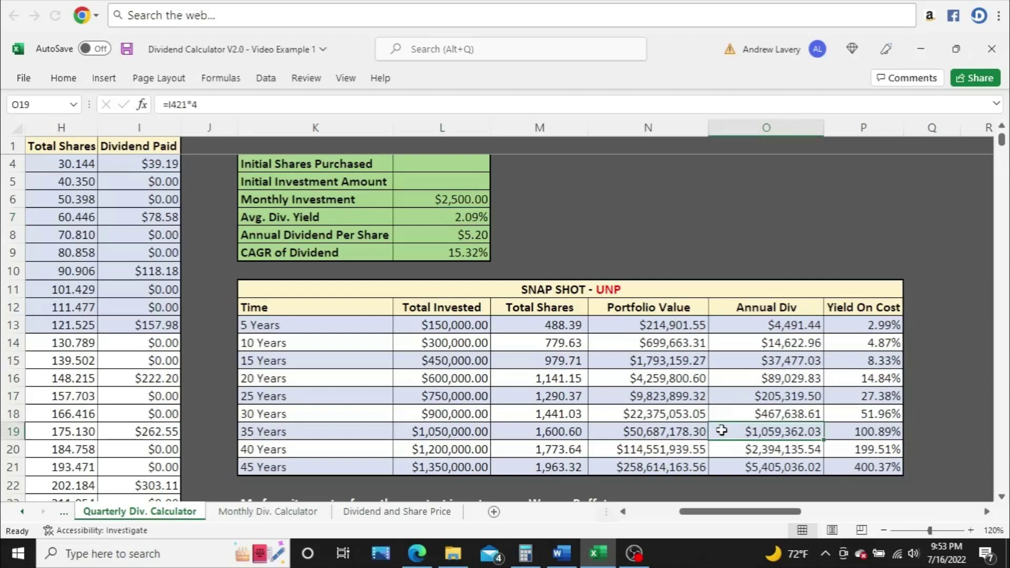
{"action": "left_click", "coordinate": [730, 394]}
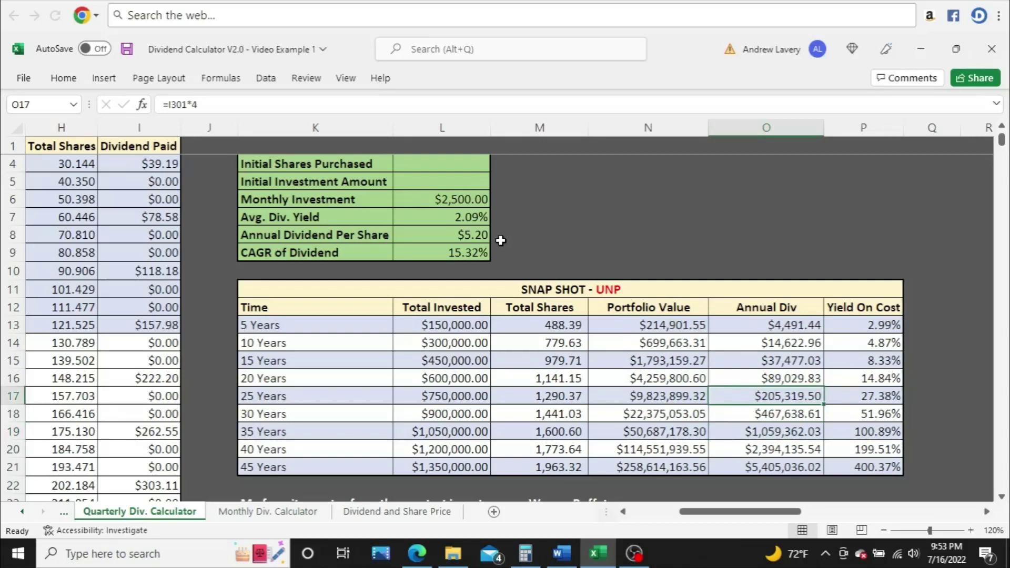
{"action": "left_click", "coordinate": [422, 199]}
- Enter monthly investments of 3000, 3500, 4000 and finally 40000 in turn
{"action": "type", "text": "3000"}
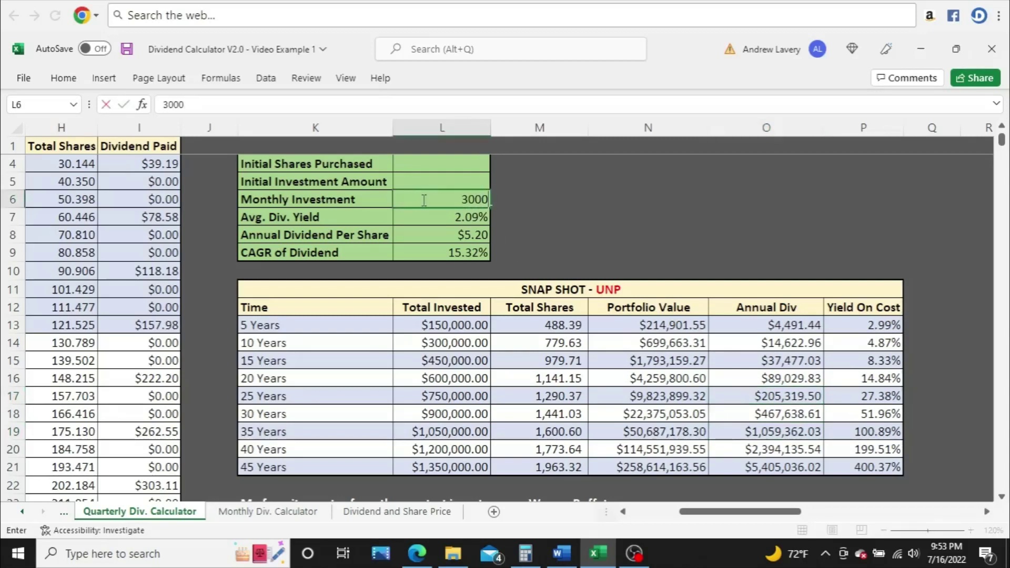
{"action": "key", "text": "Return"}
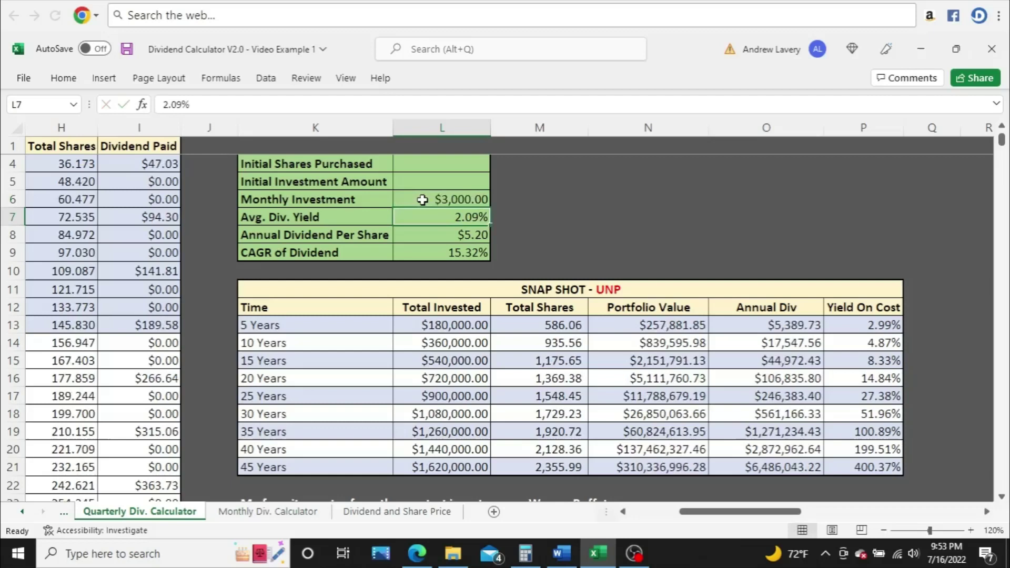
{"action": "left_click", "coordinate": [423, 200]}
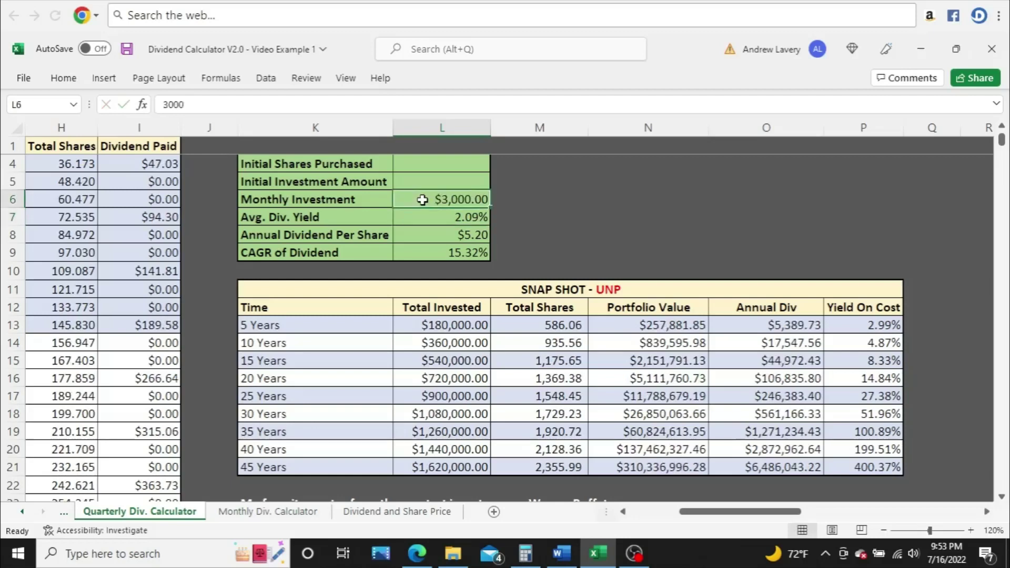
{"action": "type", "text": "3500"}
{"action": "key", "text": "Return"}
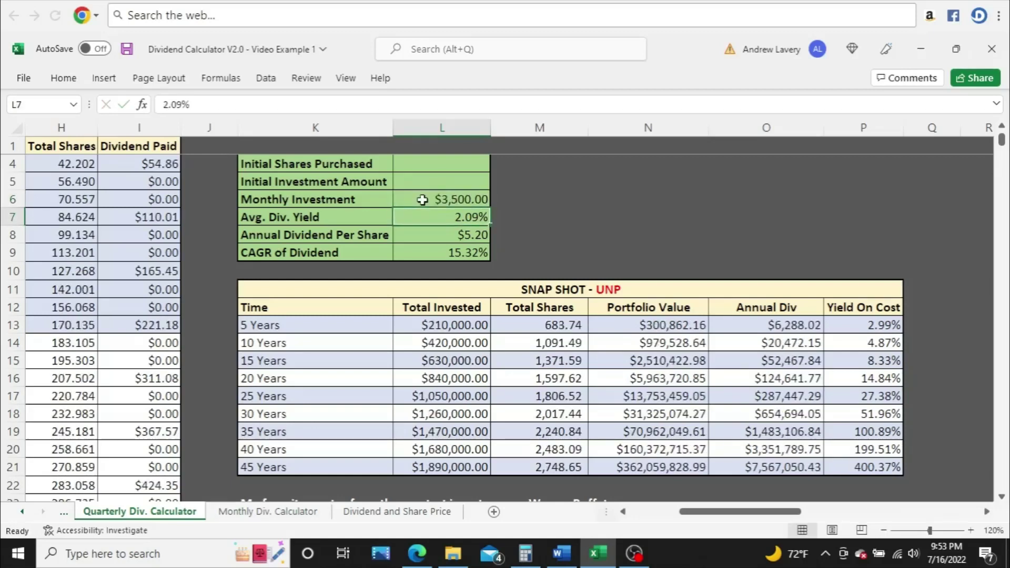
{"action": "left_click", "coordinate": [425, 200]}
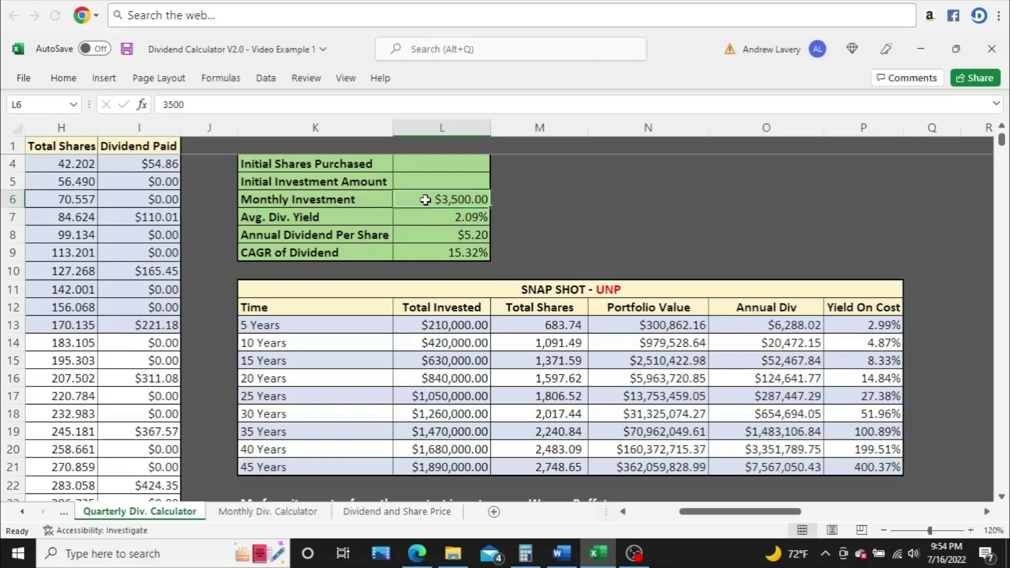
{"action": "type", "text": "40000"}
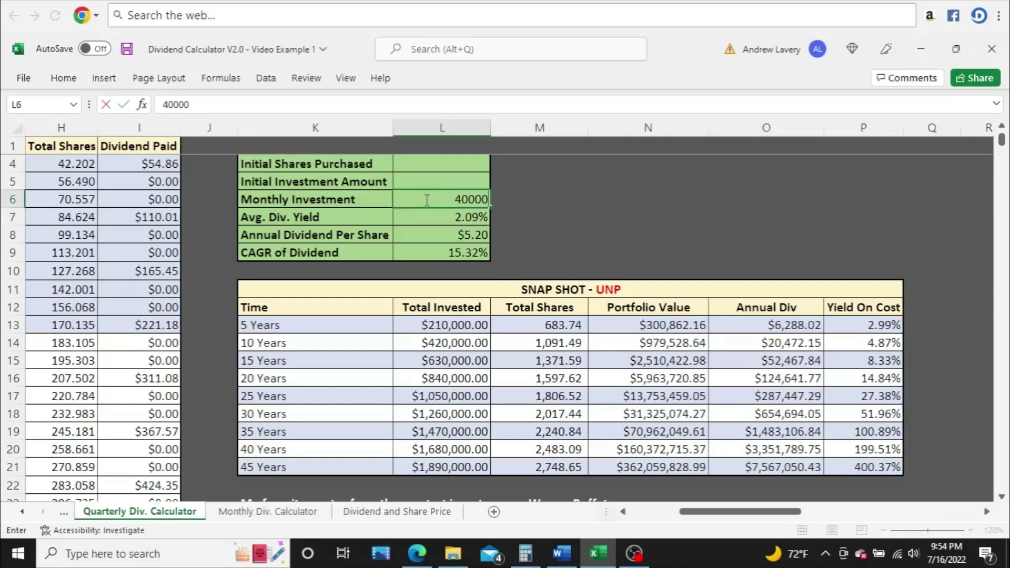
{"action": "key", "text": "BackSpace"}
{"action": "key", "text": "Return"}
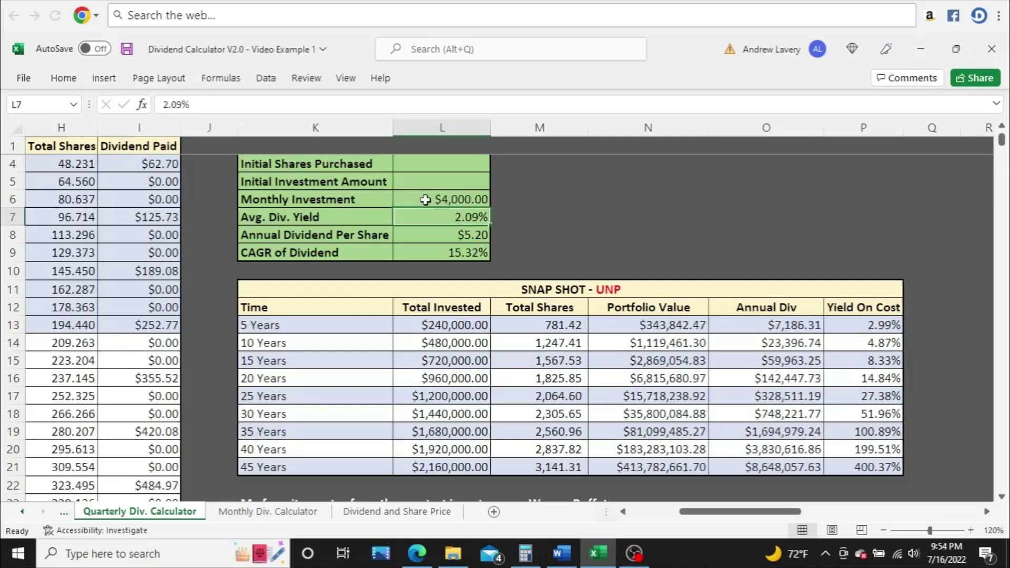
{"action": "left_click", "coordinate": [422, 199]}
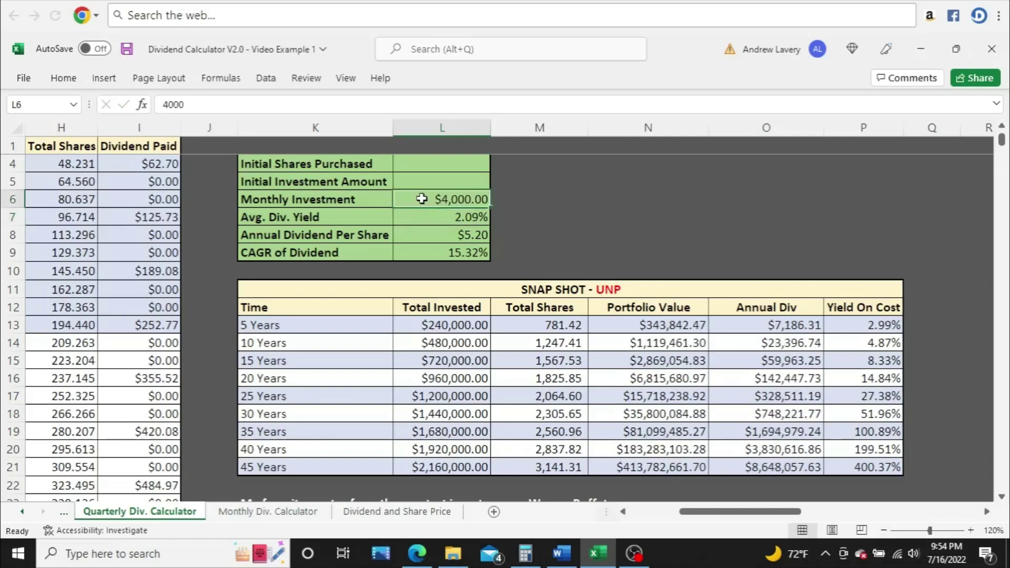
{"action": "type", "text": "40000"}
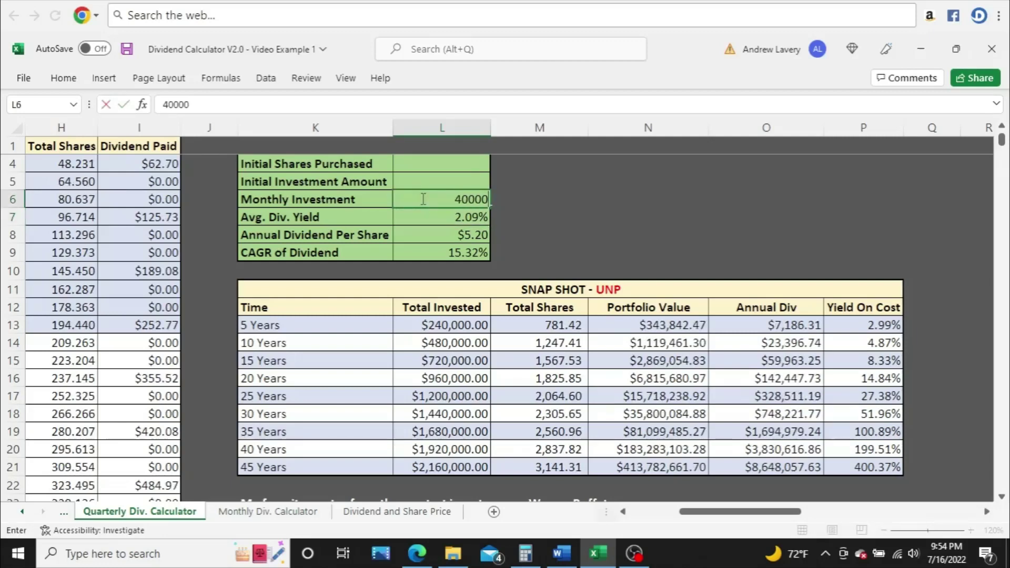
{"action": "key", "text": "Return"}
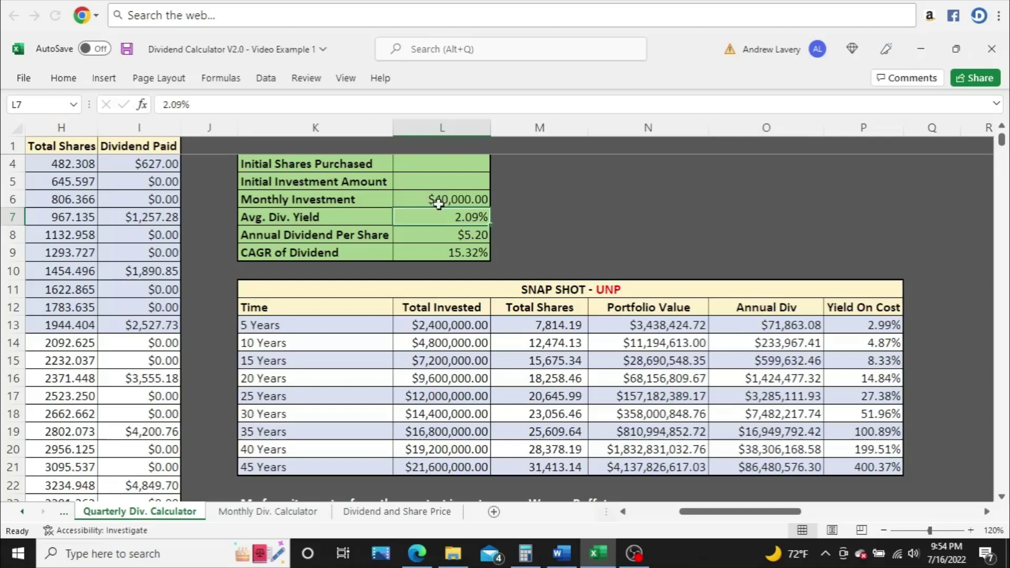
- Check the 45-year Portfolio Value and Annual Div formulas, then go to the Dividend and Share Price sheet
{"action": "left_click", "coordinate": [645, 466]}
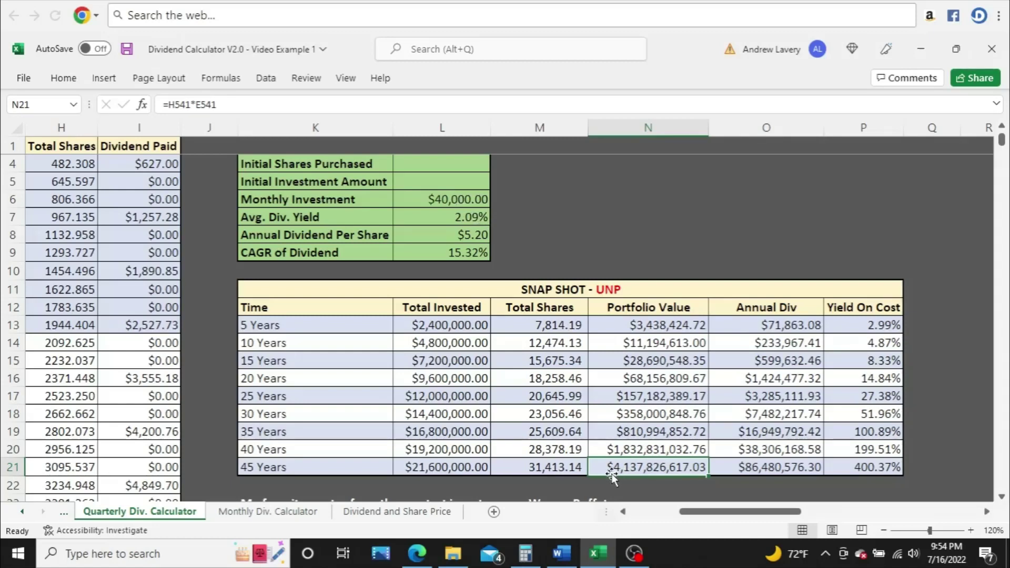
{"action": "left_click", "coordinate": [736, 472]}
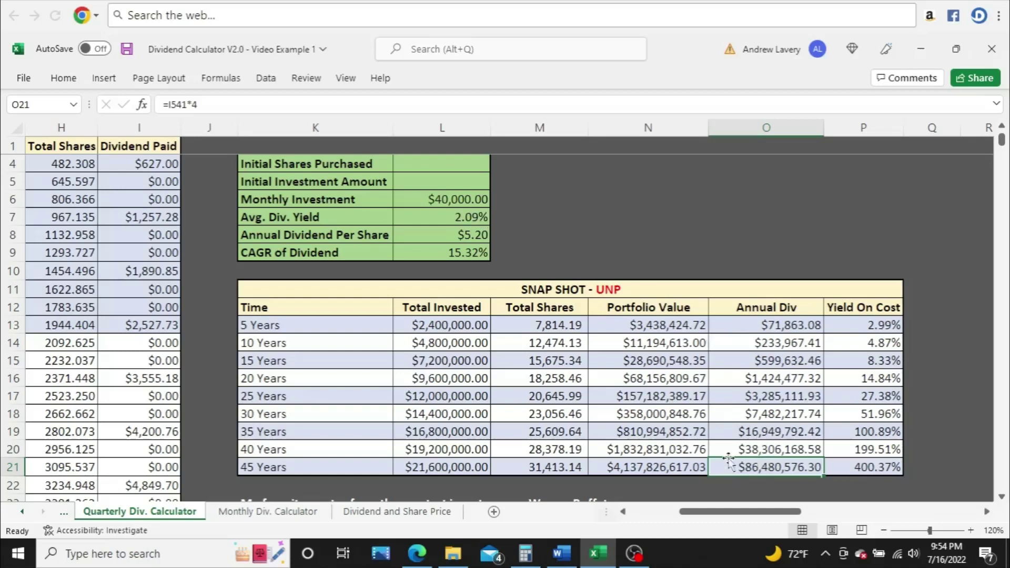
{"action": "left_click", "coordinate": [412, 199]}
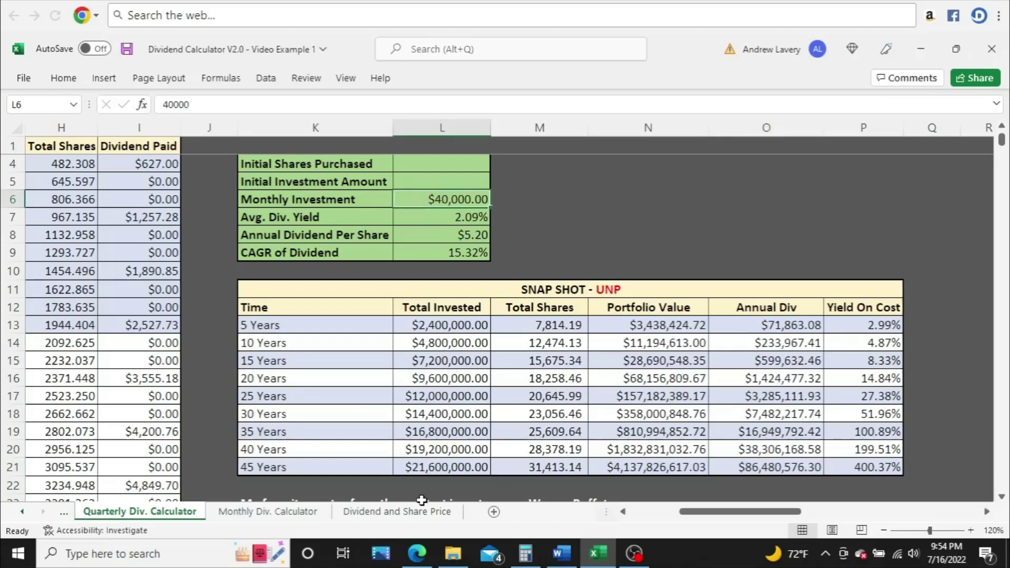
{"action": "left_click", "coordinate": [400, 511]}
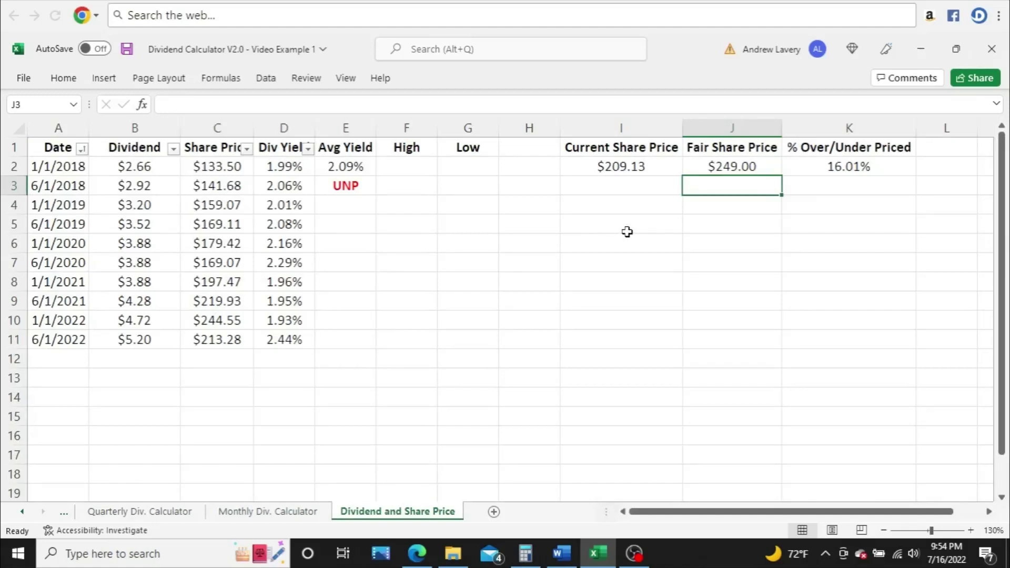
{"action": "left_click", "coordinate": [647, 165]}
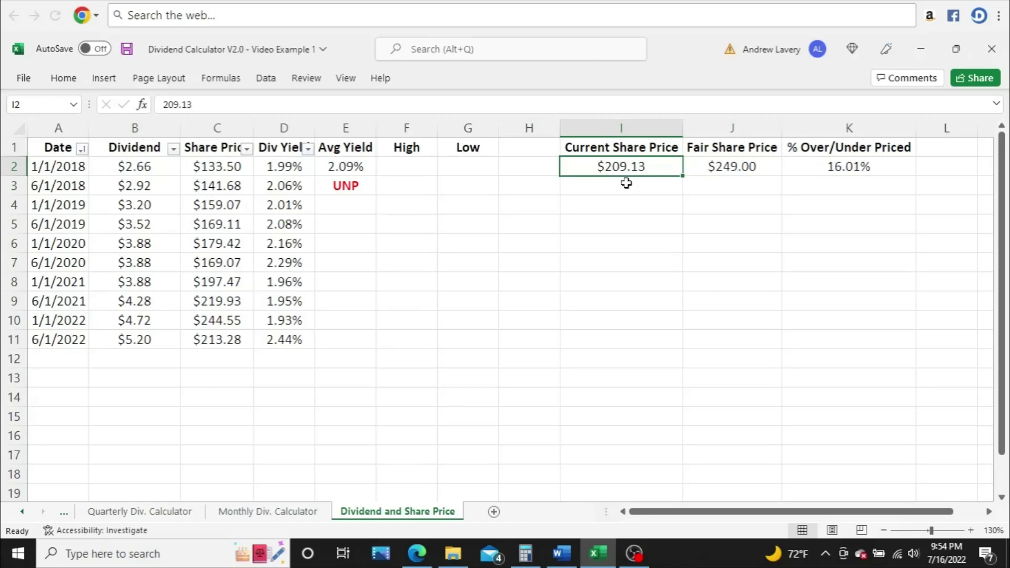
{"action": "left_click", "coordinate": [696, 169]}
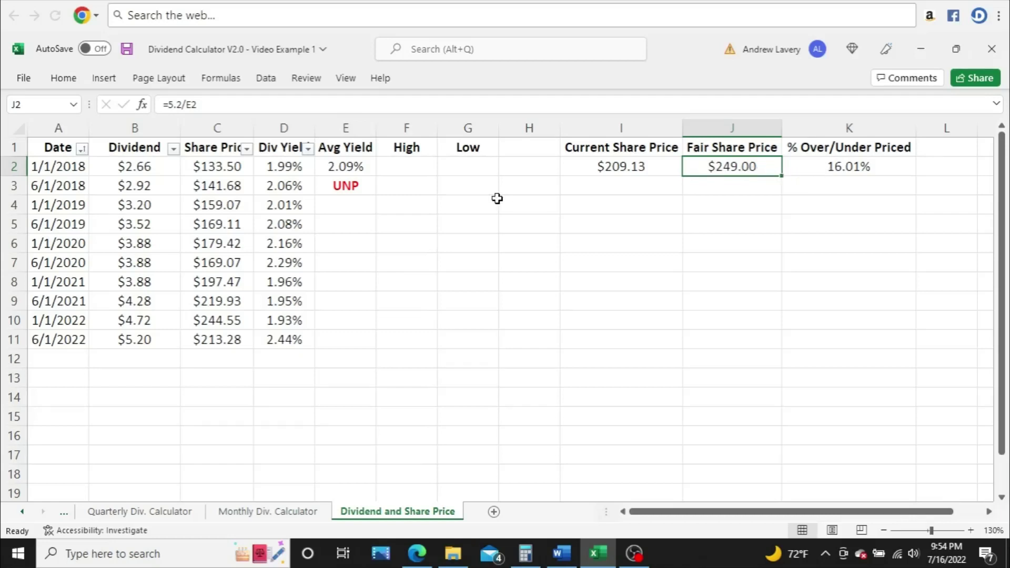
{"action": "left_click", "coordinate": [358, 166]}
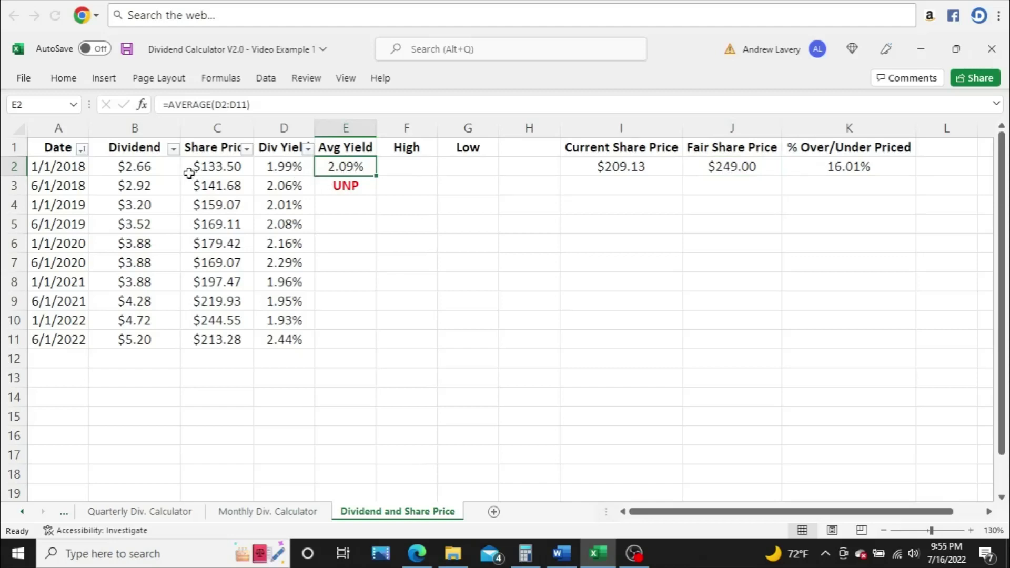
{"action": "left_click", "coordinate": [66, 169]}
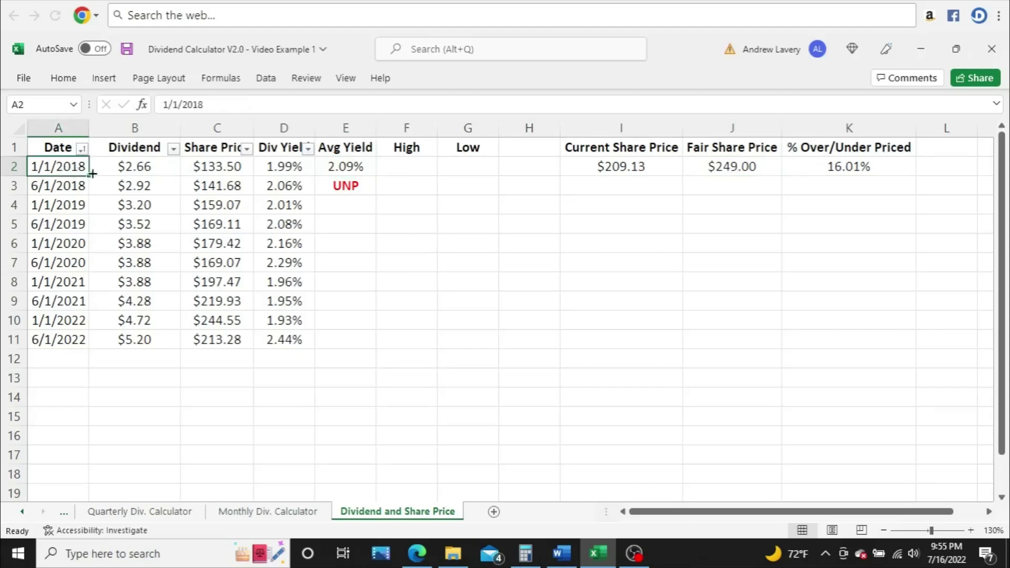
{"action": "left_click", "coordinate": [164, 167]}
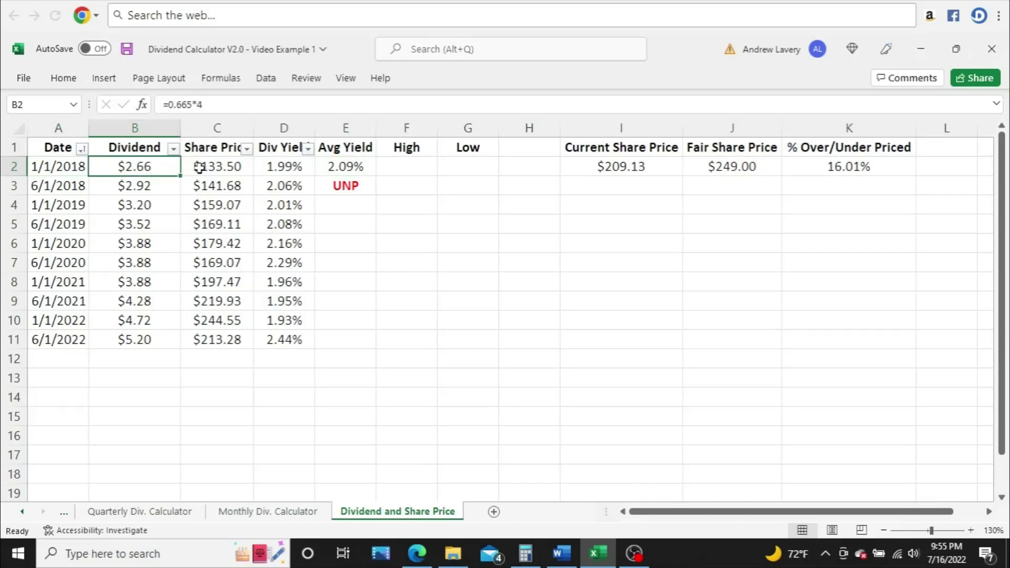
{"action": "left_click", "coordinate": [232, 170]}
{"action": "left_click", "coordinate": [279, 167]}
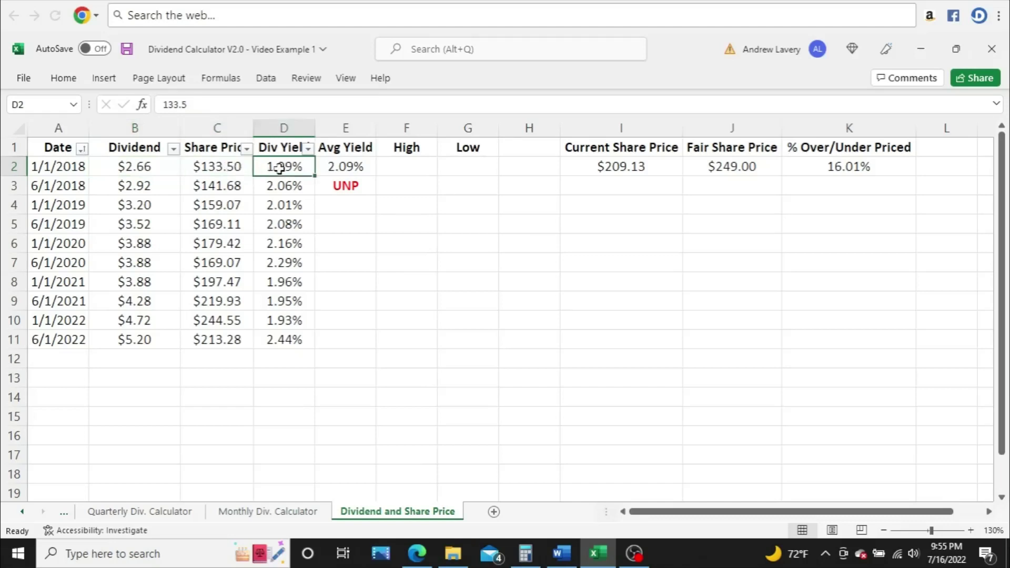
{"action": "left_click", "coordinate": [183, 104]}
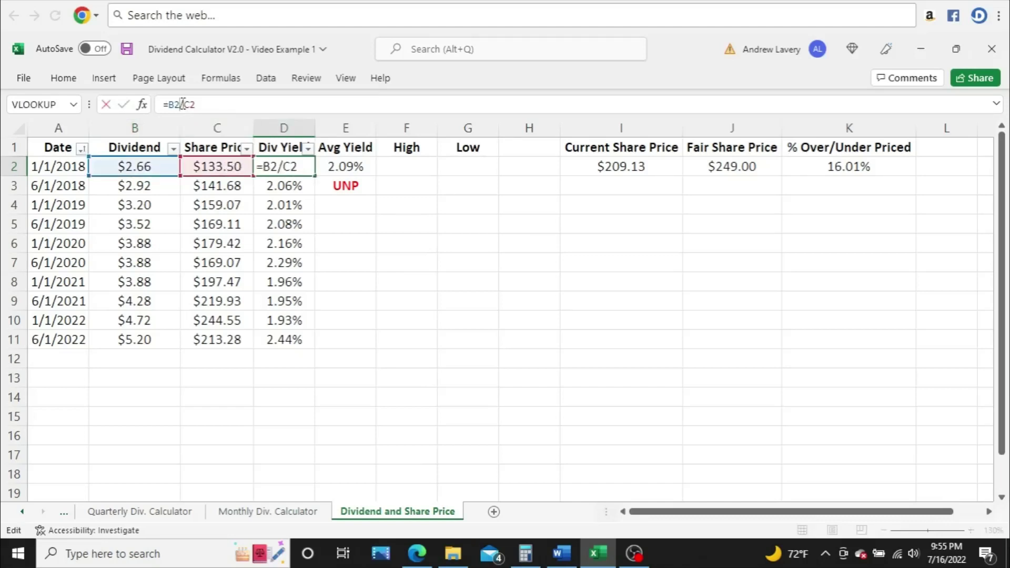
{"action": "key", "text": "Return"}
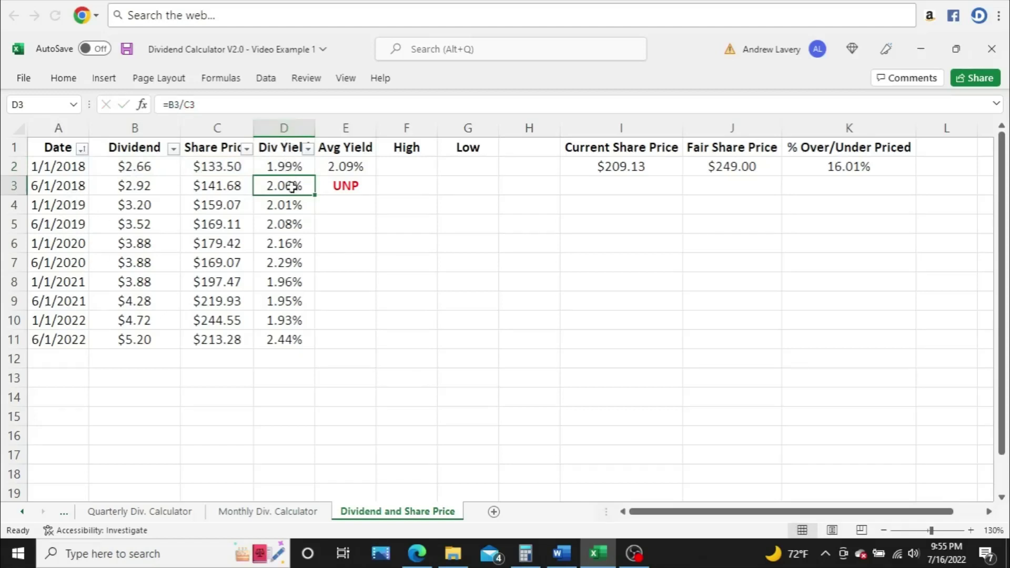
{"action": "left_click", "coordinate": [370, 168]}
{"action": "left_click", "coordinate": [239, 105]}
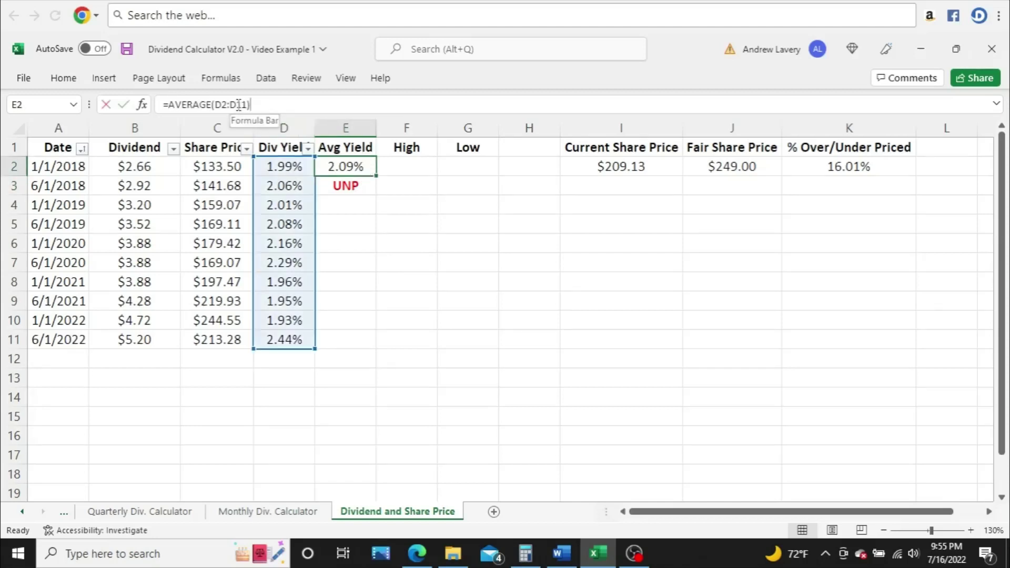
{"action": "key", "text": "Return"}
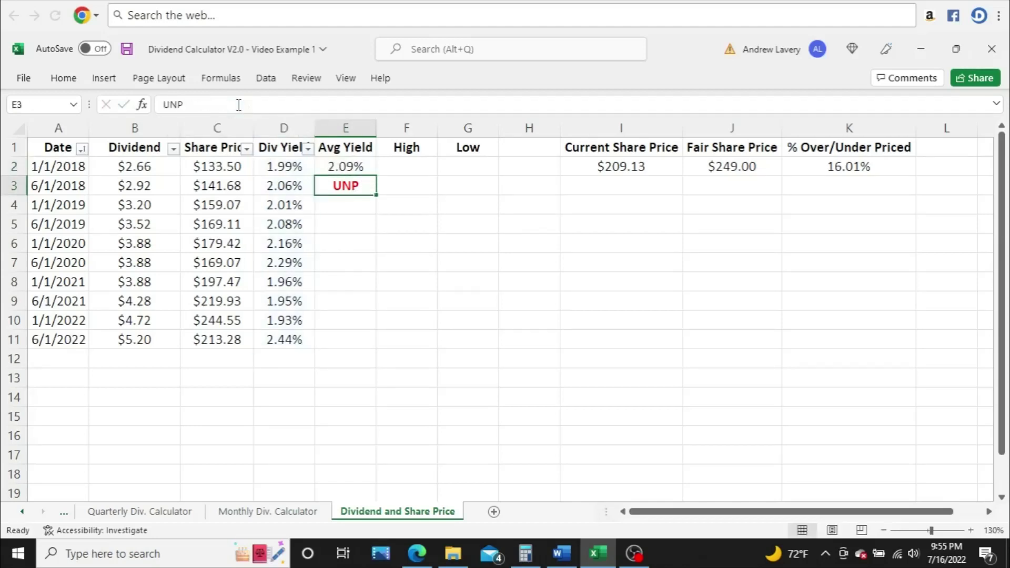
{"action": "left_click", "coordinate": [709, 168]}
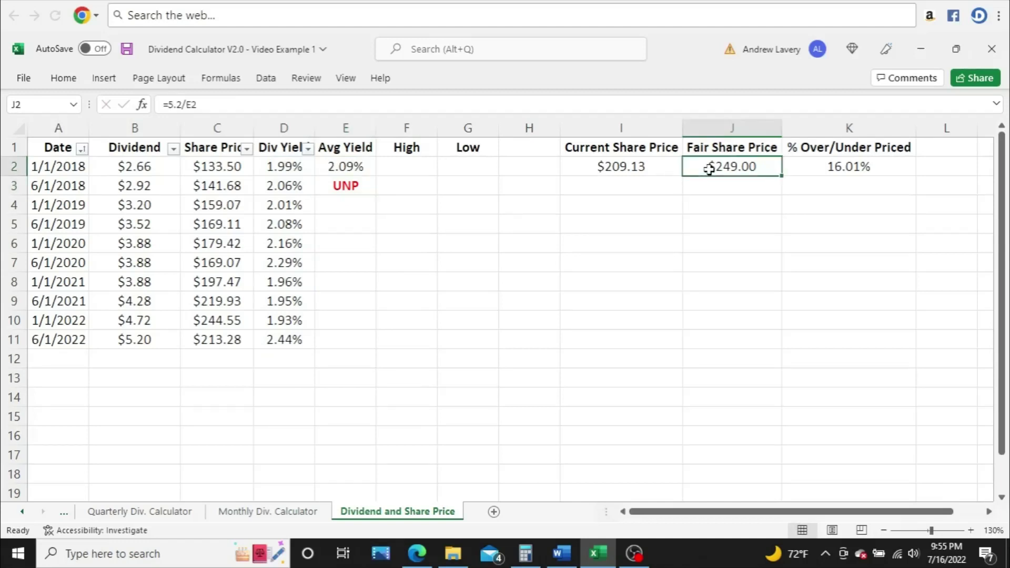
{"action": "left_click", "coordinate": [186, 104]}
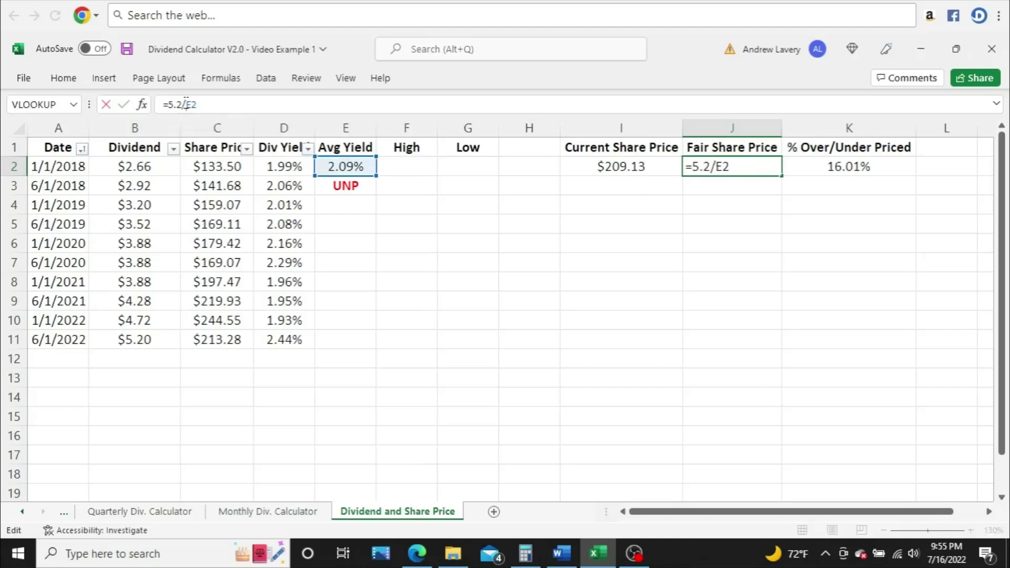
{"action": "key", "text": "Return"}
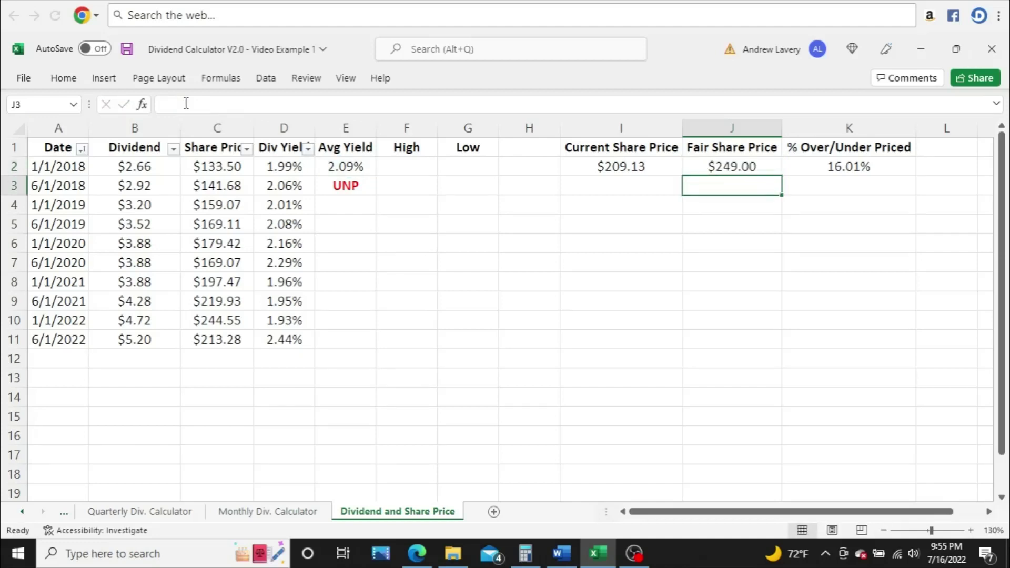